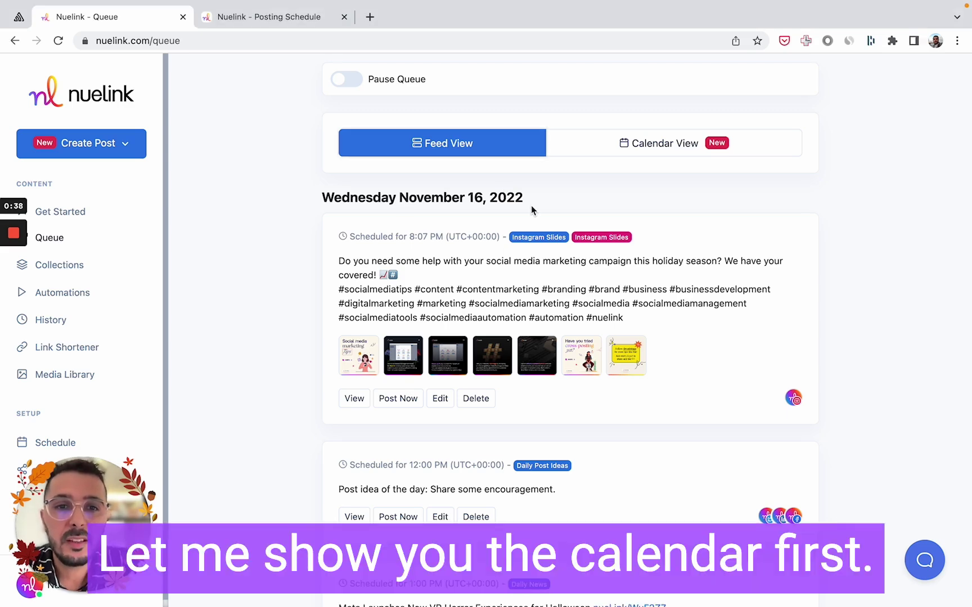
Switch the queue to the monthly calendar and review the post lists for November 20, 22, 23 and 24
{"action": "left_click", "coordinate": [640, 145]}
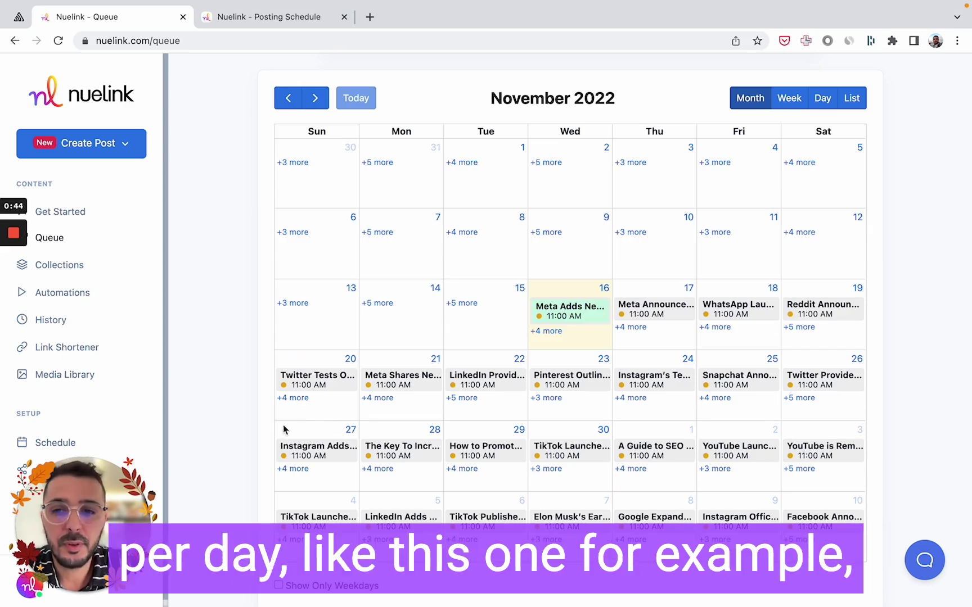
{"action": "left_click", "coordinate": [287, 399]}
{"action": "left_click", "coordinate": [245, 405]}
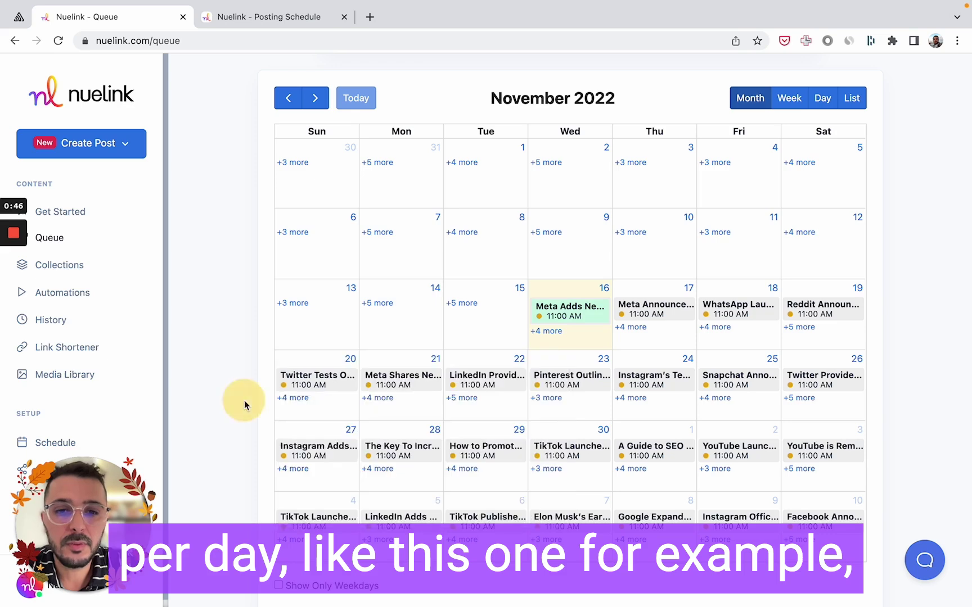
{"action": "left_click", "coordinate": [624, 398]}
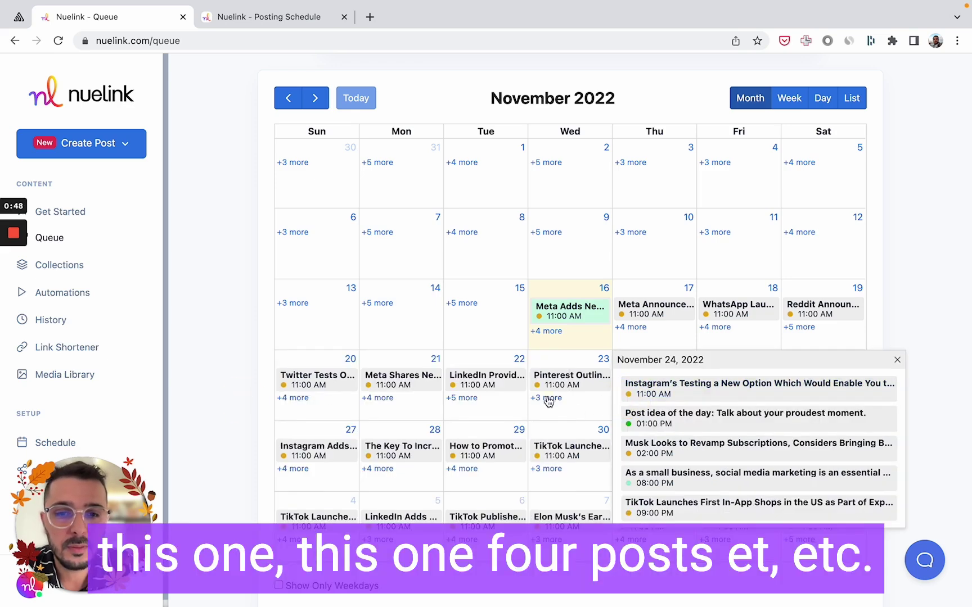
{"action": "left_click", "coordinate": [548, 398]}
{"action": "left_click", "coordinate": [462, 398]}
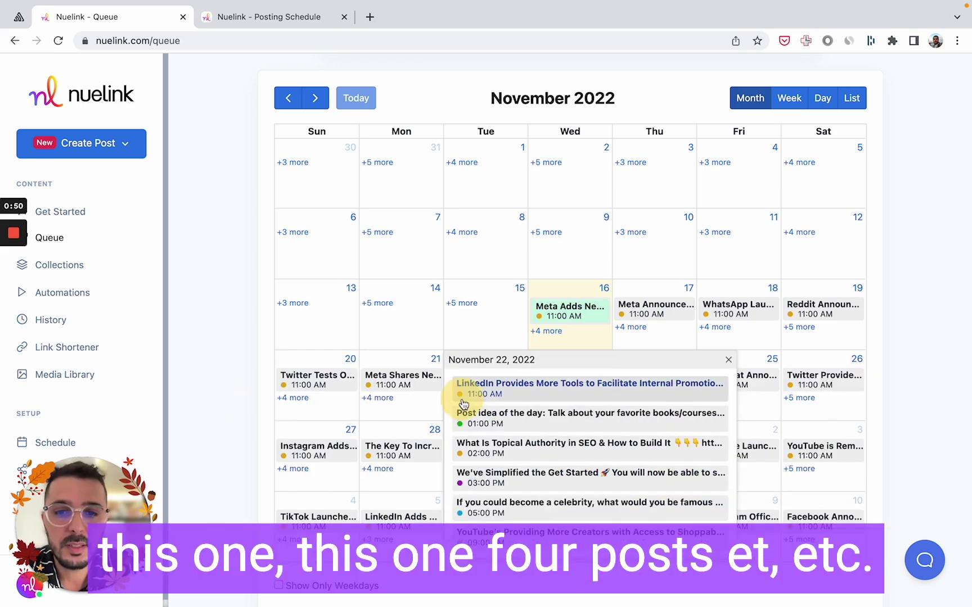
{"action": "left_click", "coordinate": [268, 405]}
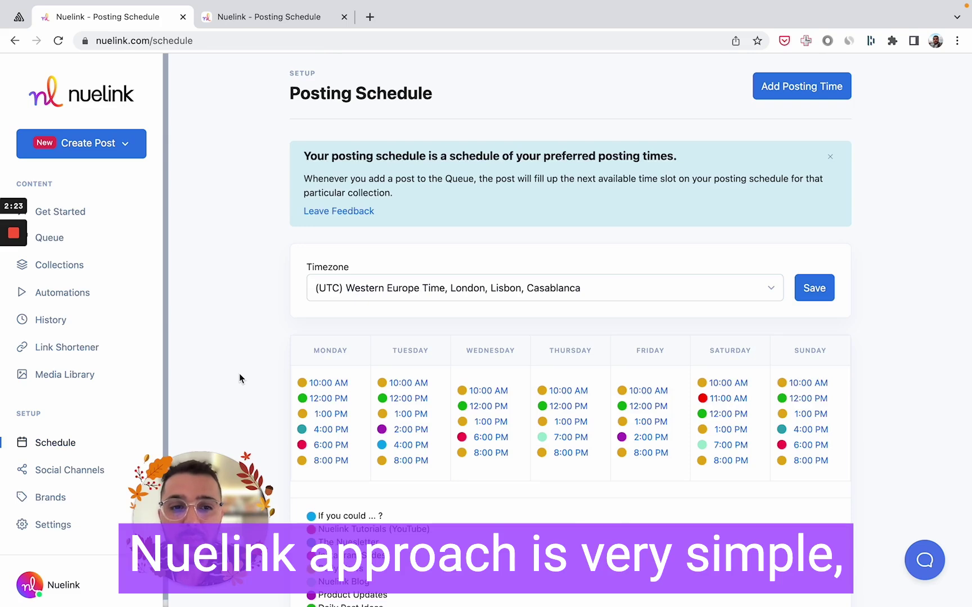
{"action": "scroll", "coordinate": [239, 373], "scroll_direction": "down", "scroll_amount": 3}
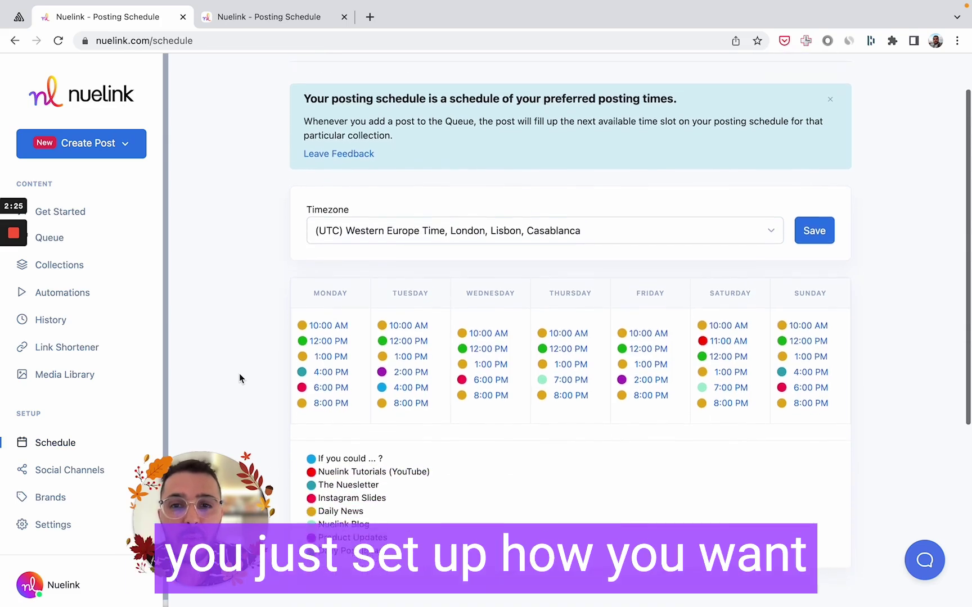
{"action": "scroll", "coordinate": [238, 377], "scroll_direction": "down", "scroll_amount": 1}
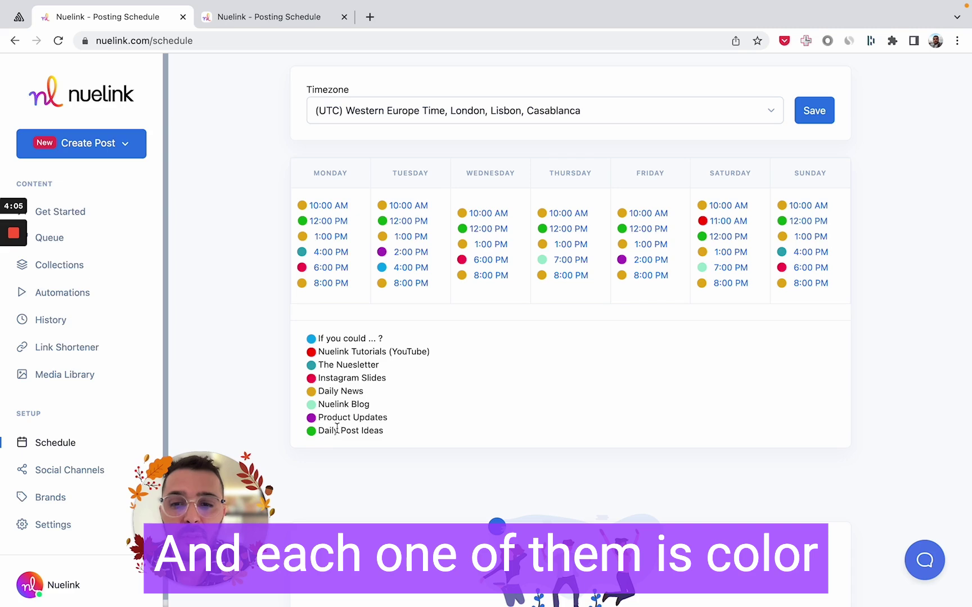
{"action": "mouse_move", "coordinate": [587, 247]}
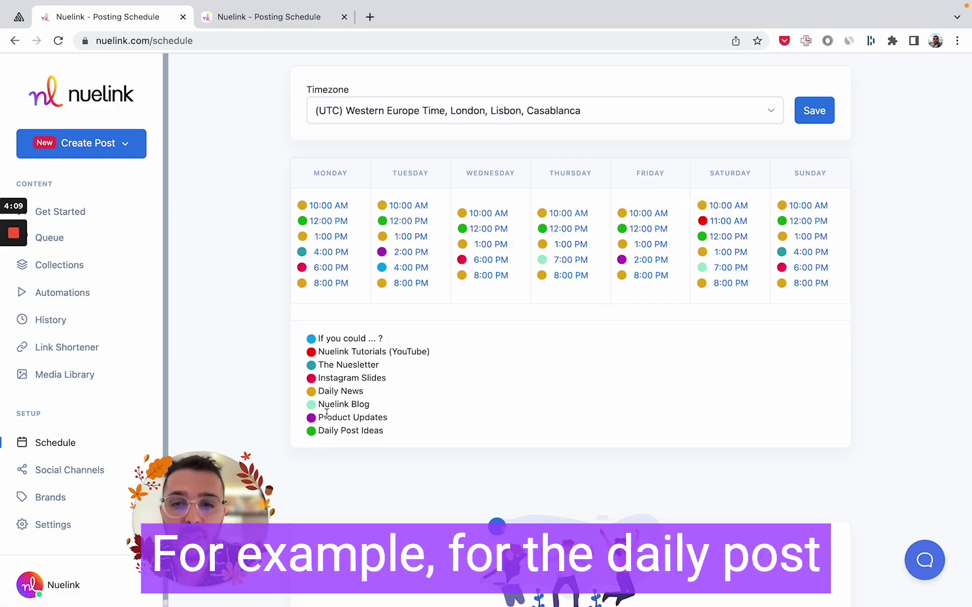
{"action": "mouse_move", "coordinate": [326, 223]}
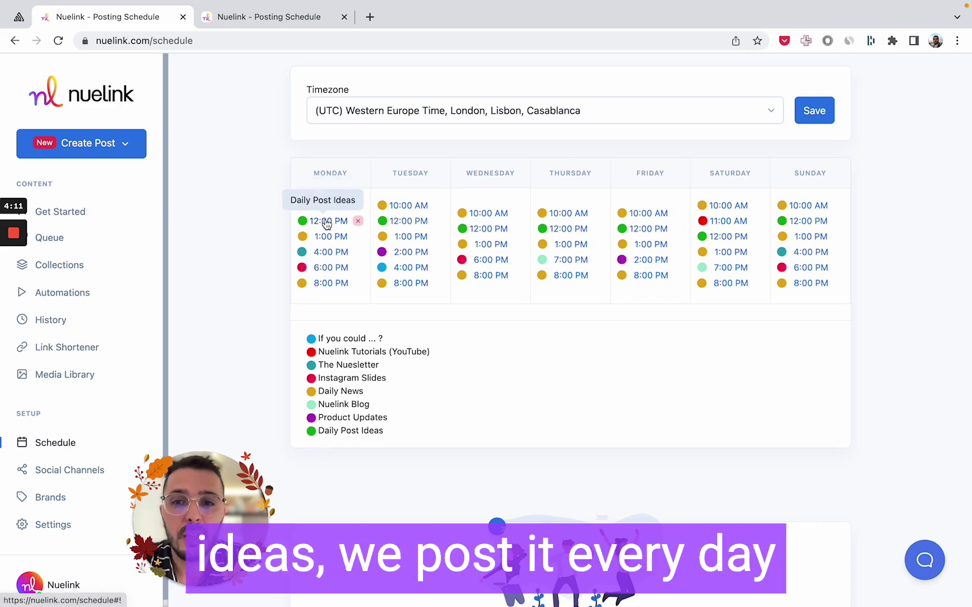
{"action": "mouse_move", "coordinate": [486, 233]}
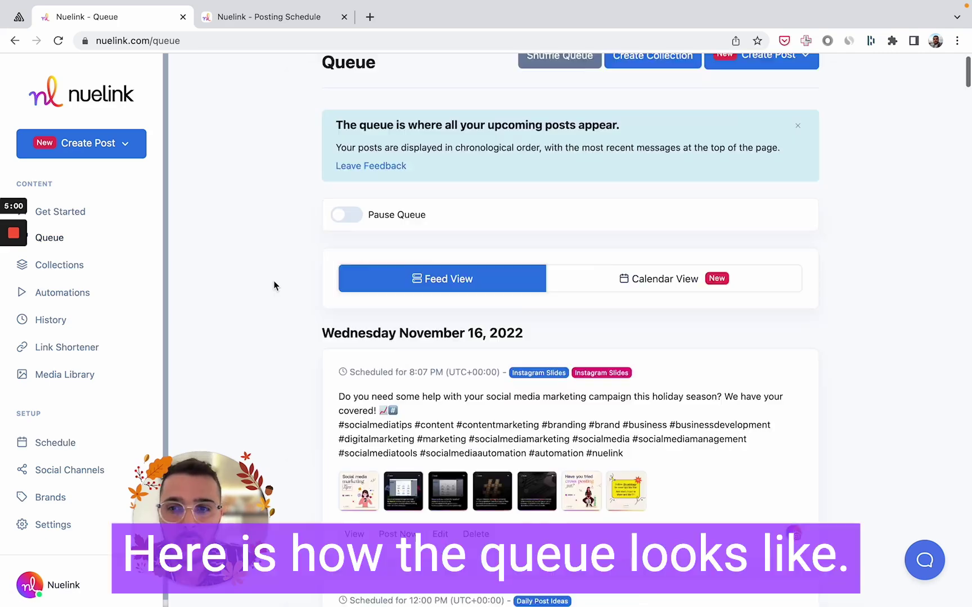
Scroll through the queue feed from Wednesday November 16 to Saturday November 19
{"action": "scroll", "coordinate": [273, 281], "scroll_direction": "down", "scroll_amount": 3}
{"action": "scroll", "coordinate": [273, 281], "scroll_direction": "down", "scroll_amount": 3}
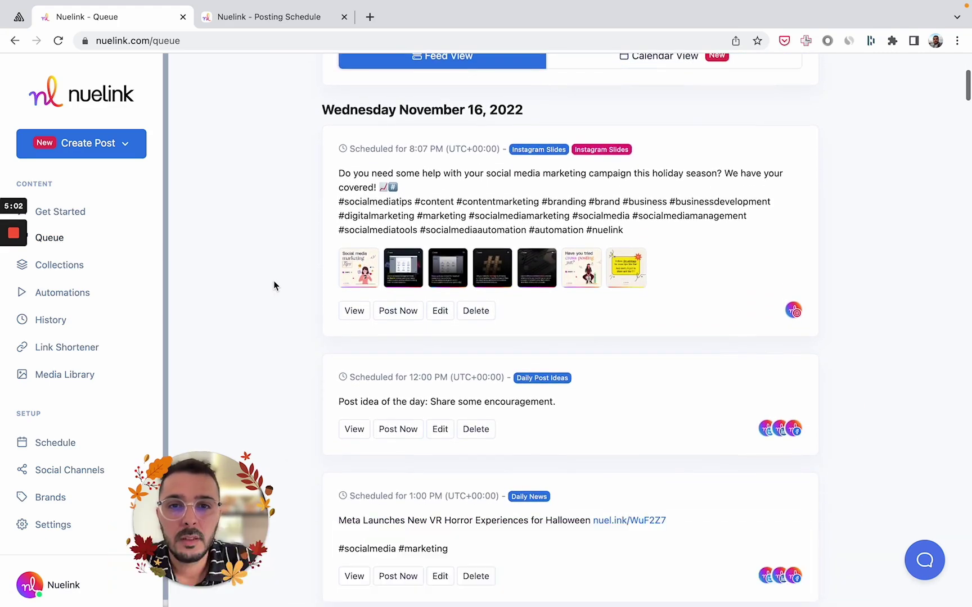
{"action": "scroll", "coordinate": [275, 247], "scroll_direction": "down", "scroll_amount": 4}
{"action": "scroll", "coordinate": [265, 242], "scroll_direction": "down", "scroll_amount": 4}
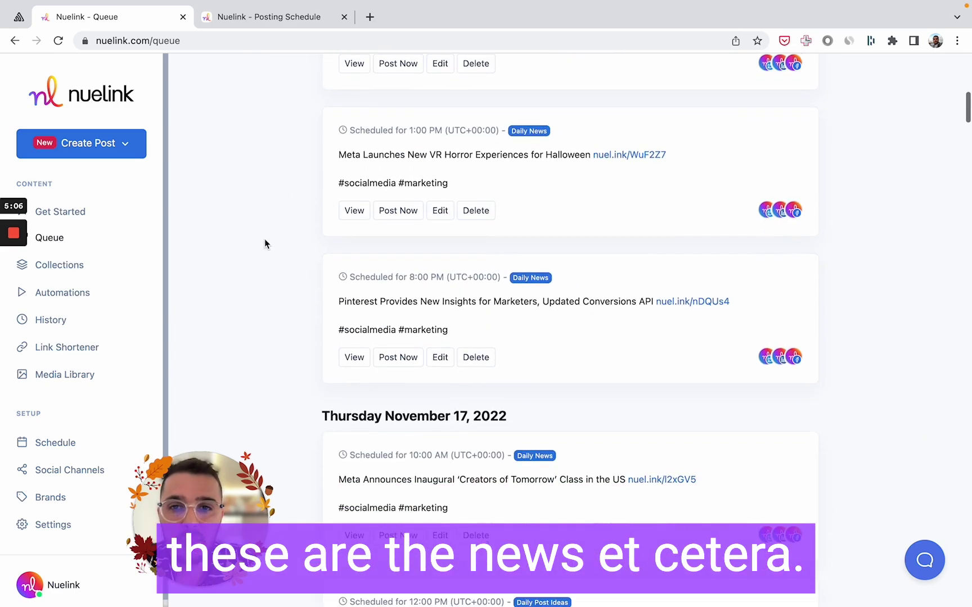
{"action": "scroll", "coordinate": [306, 337], "scroll_direction": "down", "scroll_amount": 8}
{"action": "scroll", "coordinate": [296, 359], "scroll_direction": "down", "scroll_amount": 3}
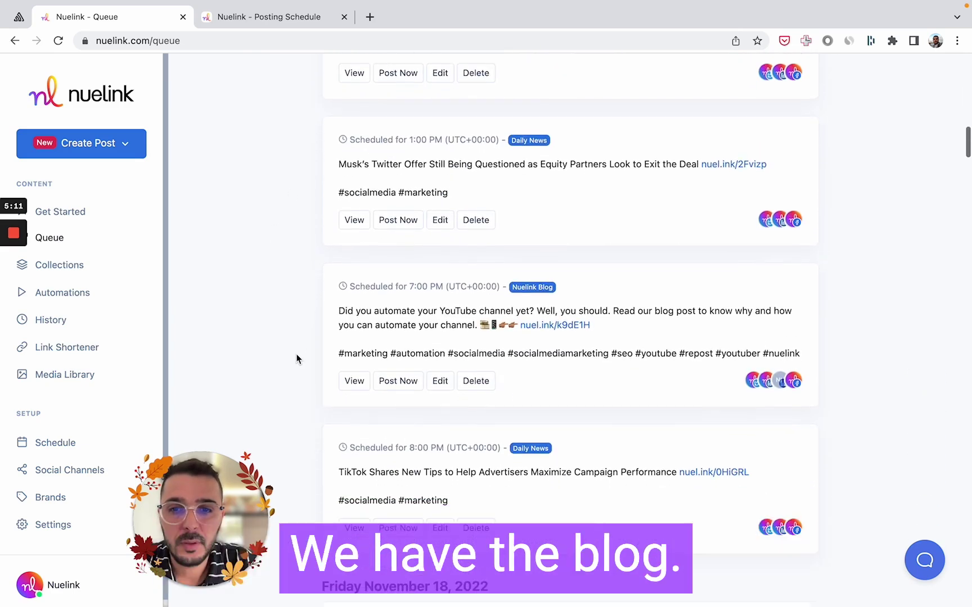
{"action": "scroll", "coordinate": [276, 349], "scroll_direction": "down", "scroll_amount": 10}
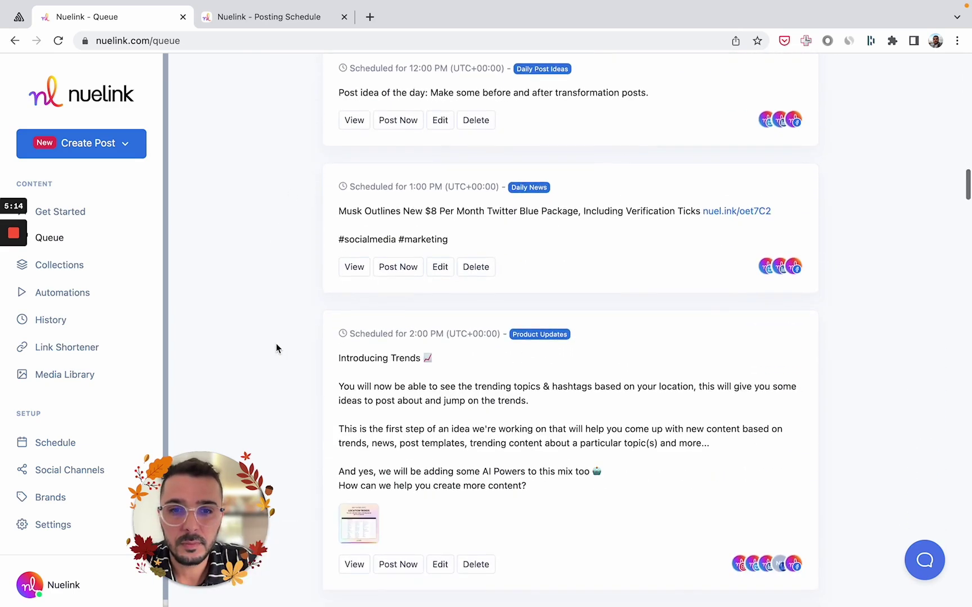
{"action": "scroll", "coordinate": [424, 395], "scroll_direction": "down", "scroll_amount": 7}
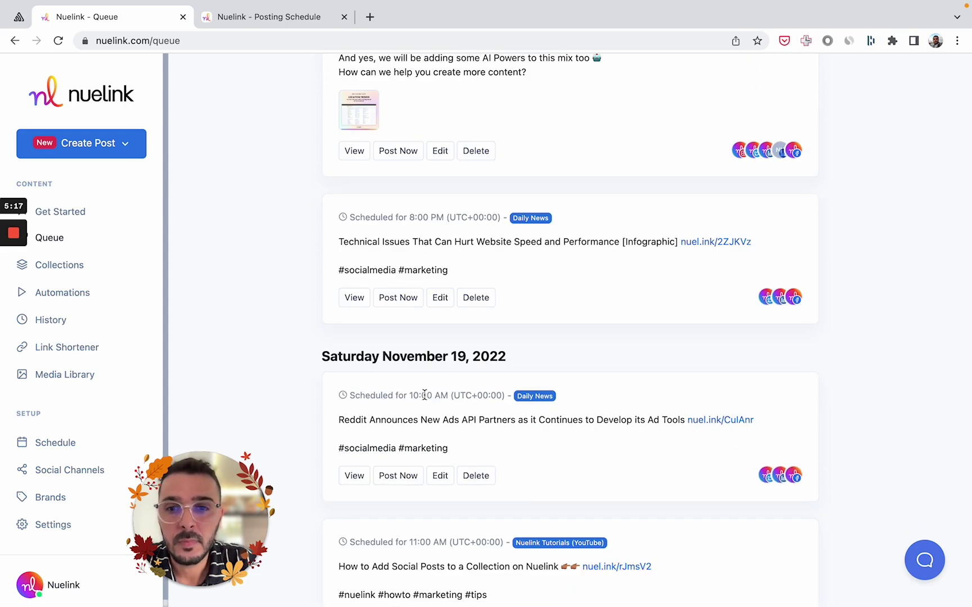
Go to the Collections overview and look over the Create Post options
{"action": "left_click", "coordinate": [68, 266]}
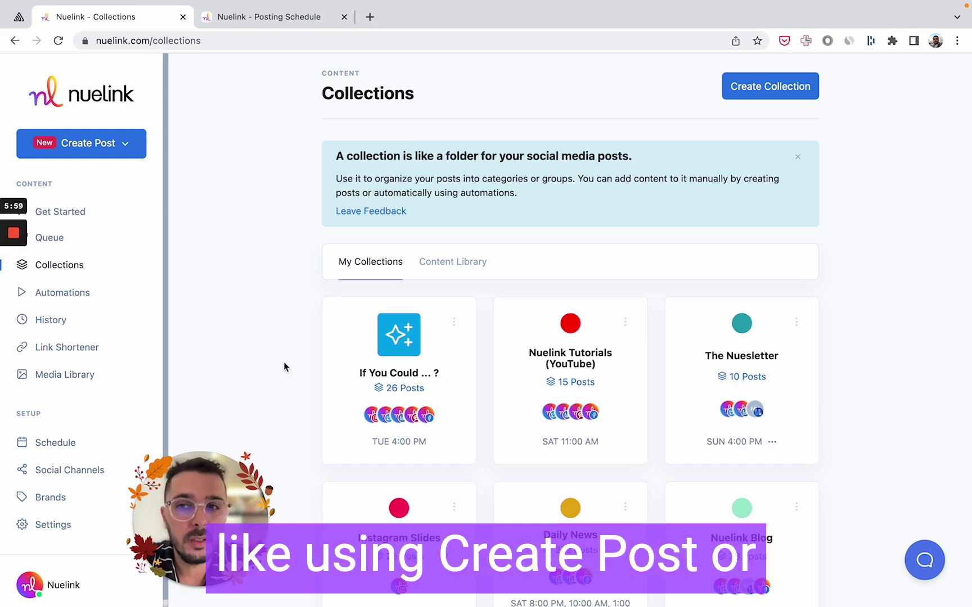
{"action": "left_click", "coordinate": [115, 144]}
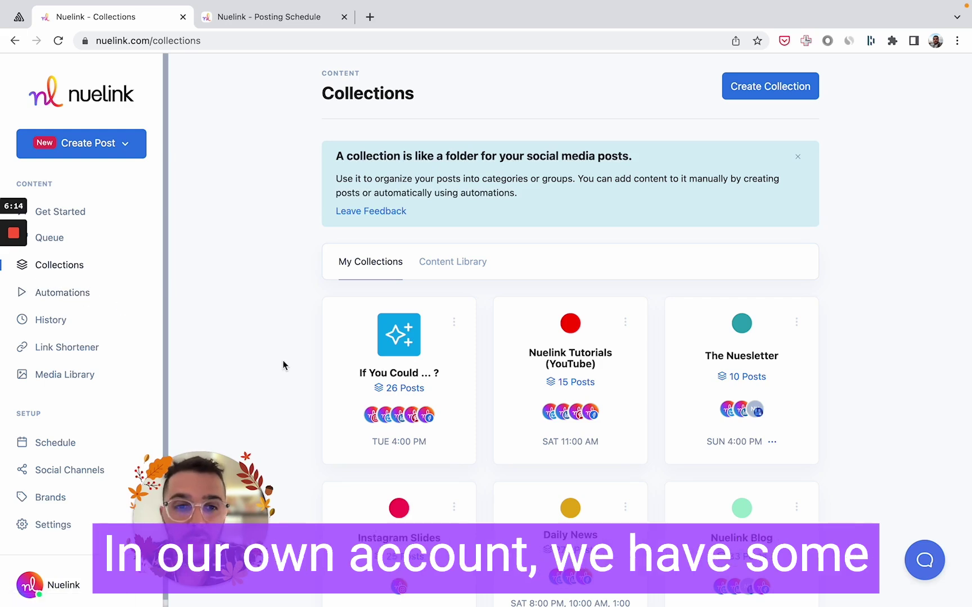
{"action": "scroll", "coordinate": [284, 366], "scroll_direction": "down", "scroll_amount": 1}
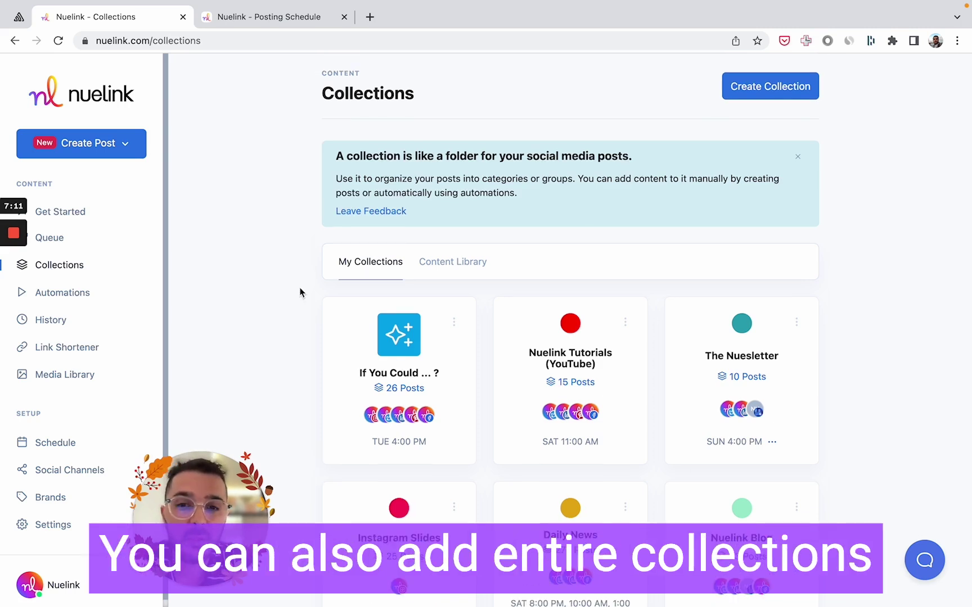
Open the Premium content library and scroll down to the Questions collections
{"action": "left_click", "coordinate": [461, 272]}
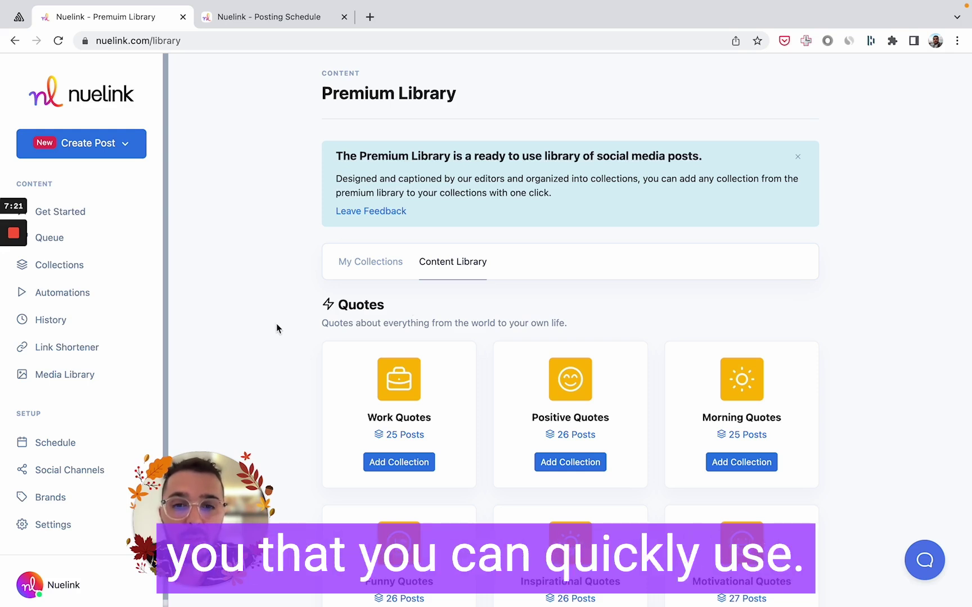
{"action": "scroll", "coordinate": [276, 323], "scroll_direction": "down", "scroll_amount": 4}
{"action": "scroll", "coordinate": [266, 274], "scroll_direction": "down", "scroll_amount": 20}
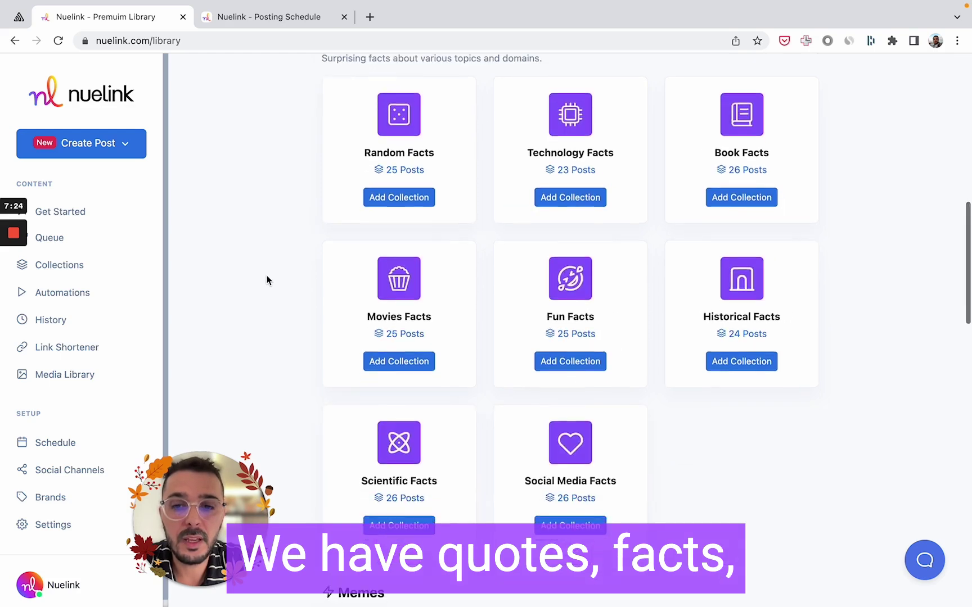
{"action": "scroll", "coordinate": [267, 280], "scroll_direction": "down", "scroll_amount": 2}
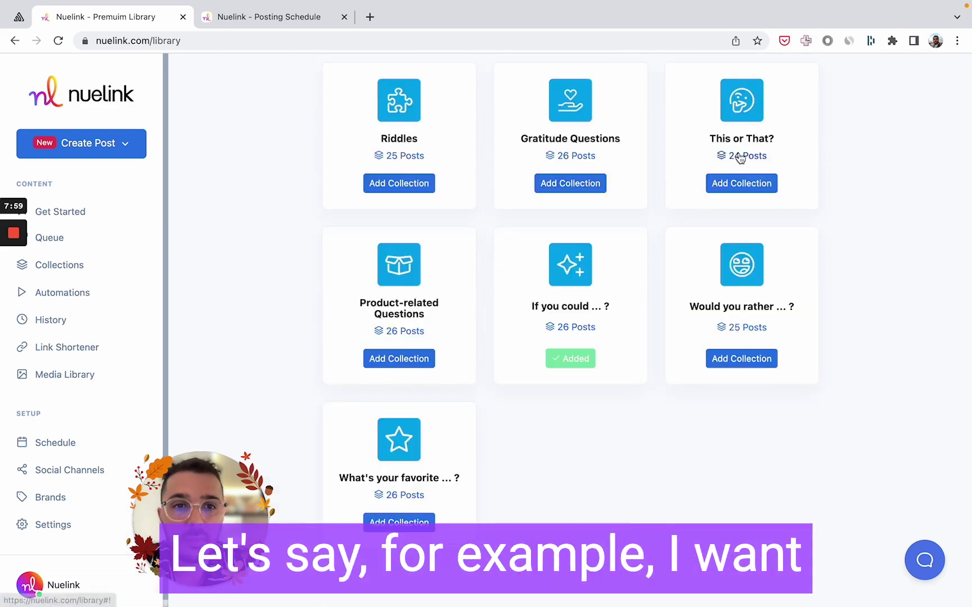
Preview the This or That? posts, then begin adding that collection
{"action": "left_click", "coordinate": [740, 156]}
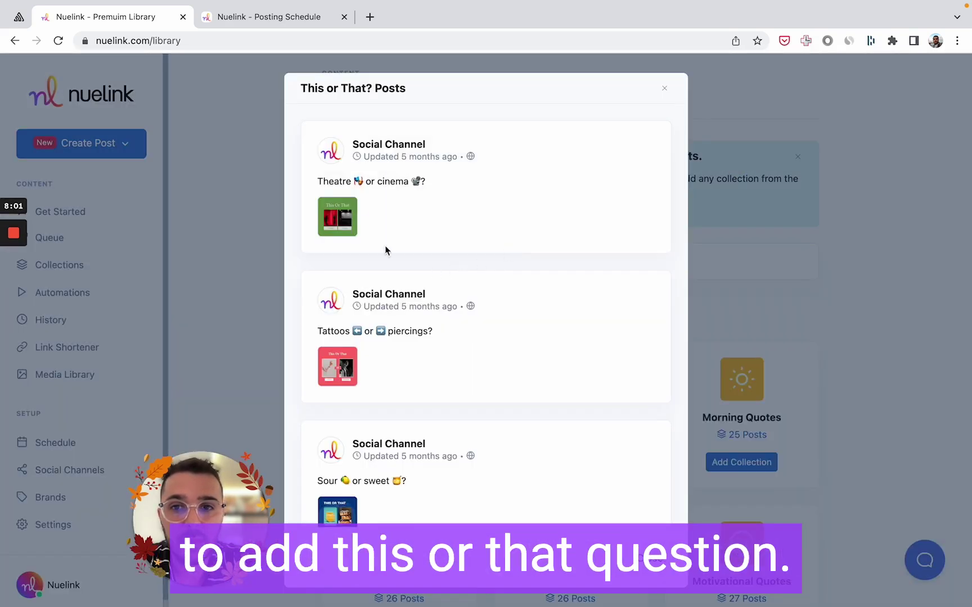
{"action": "left_click", "coordinate": [664, 93]}
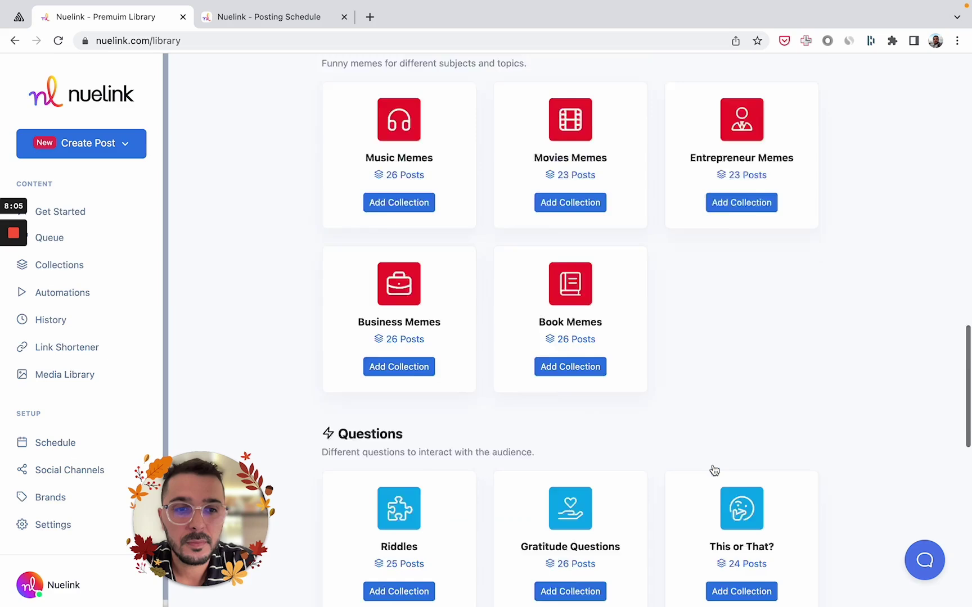
{"action": "scroll", "coordinate": [714, 468], "scroll_direction": "down", "scroll_amount": 10}
{"action": "scroll", "coordinate": [713, 468], "scroll_direction": "up", "scroll_amount": 6}
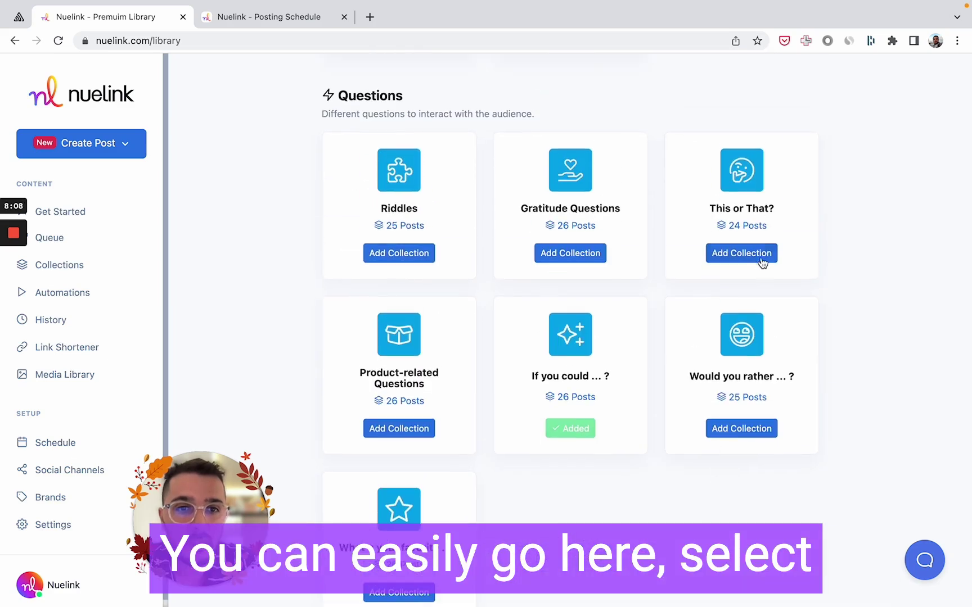
{"action": "left_click", "coordinate": [763, 259]}
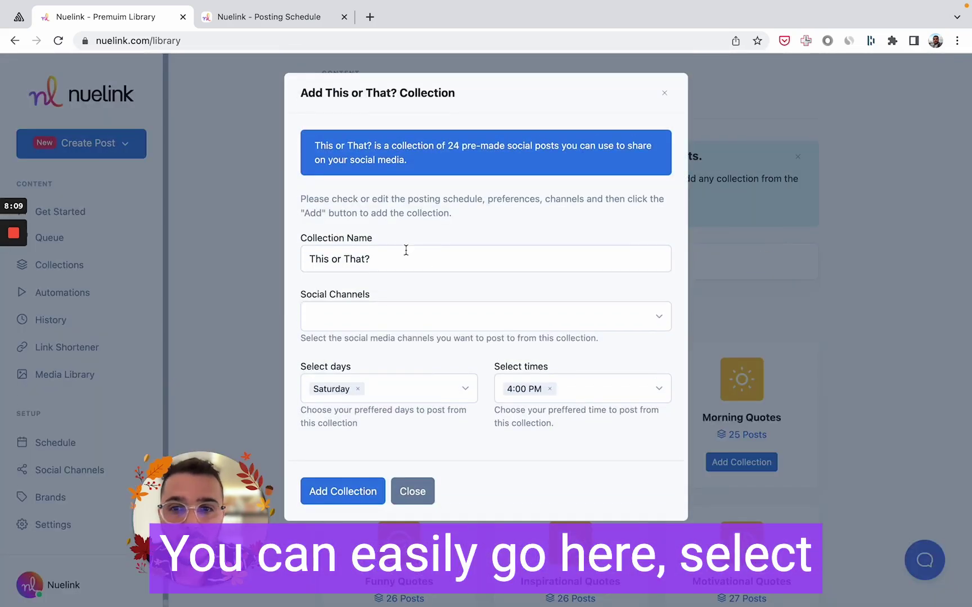
Assign Twitter, Instagram, LinkedIn Company and Facebook Page to This or That? and save the collection
{"action": "left_click", "coordinate": [382, 323]}
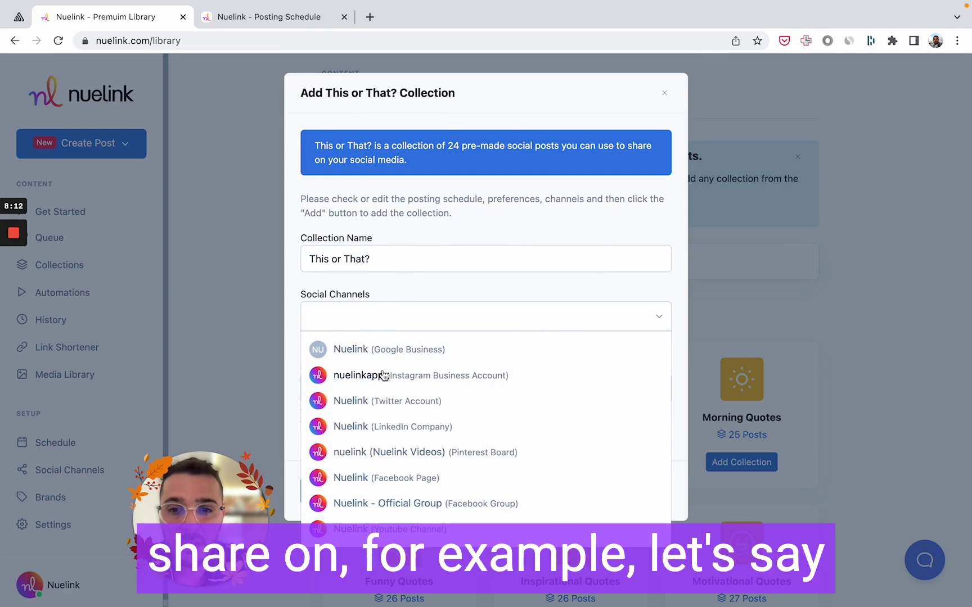
{"action": "left_click", "coordinate": [378, 401]}
{"action": "left_click", "coordinate": [393, 375]}
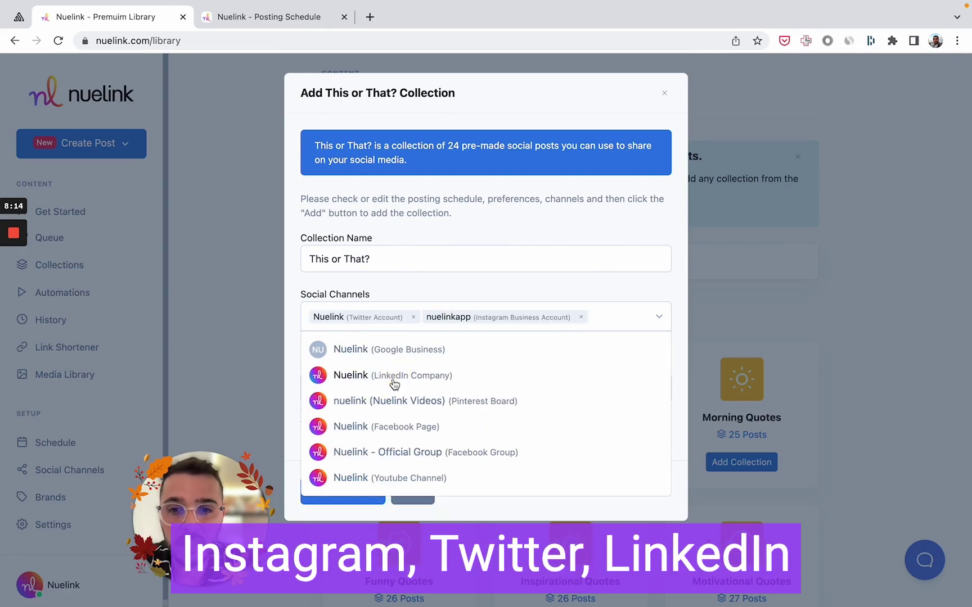
{"action": "left_click", "coordinate": [394, 378]}
{"action": "left_click", "coordinate": [389, 415]}
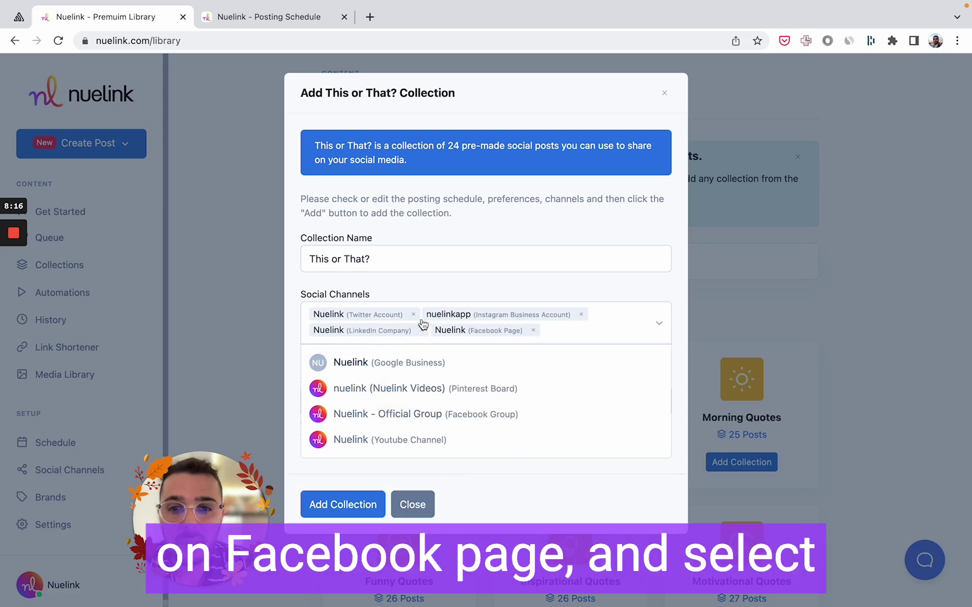
{"action": "left_click", "coordinate": [449, 288]}
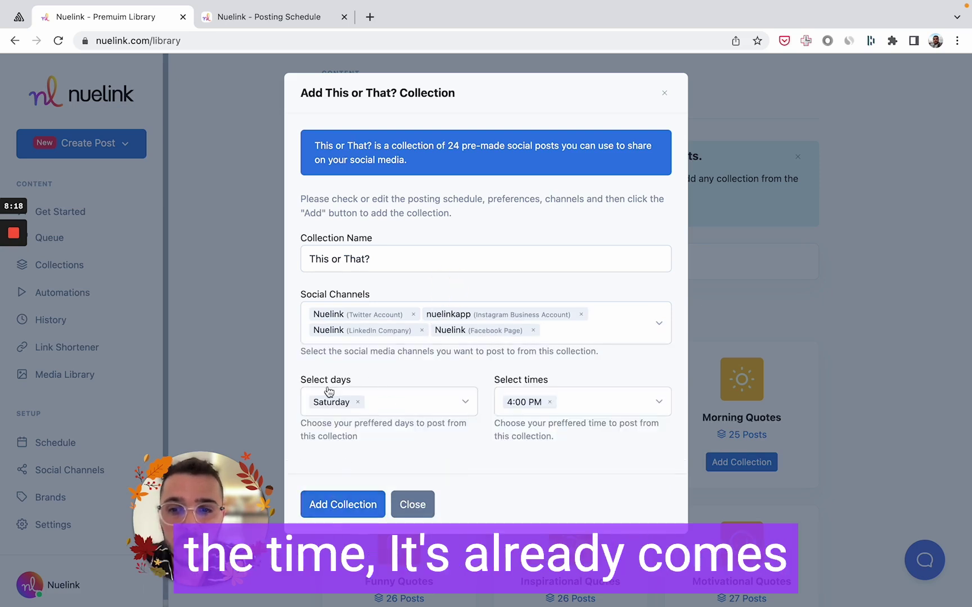
{"action": "left_click", "coordinate": [342, 503]}
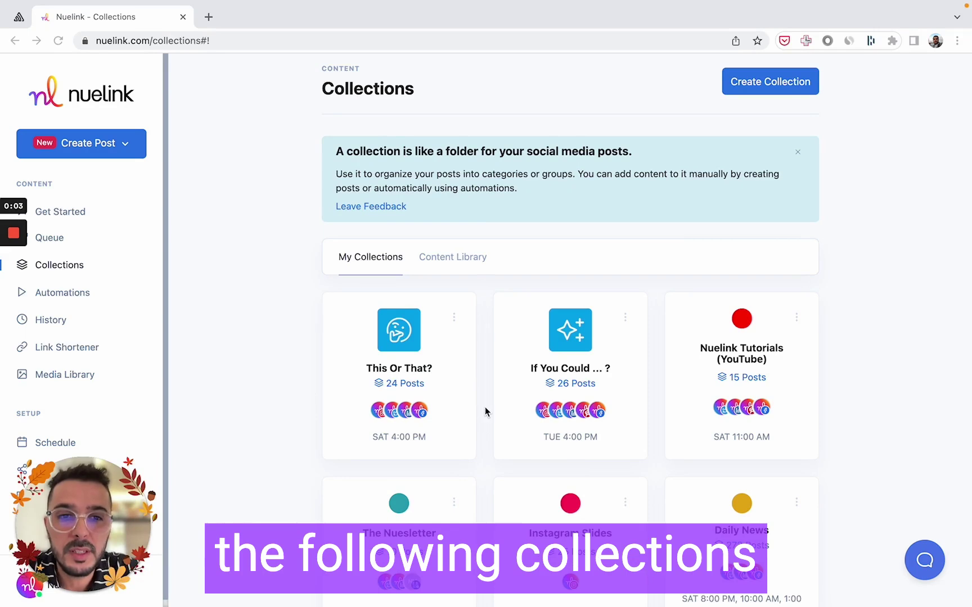
{"action": "scroll", "coordinate": [486, 407], "scroll_direction": "down", "scroll_amount": 3}
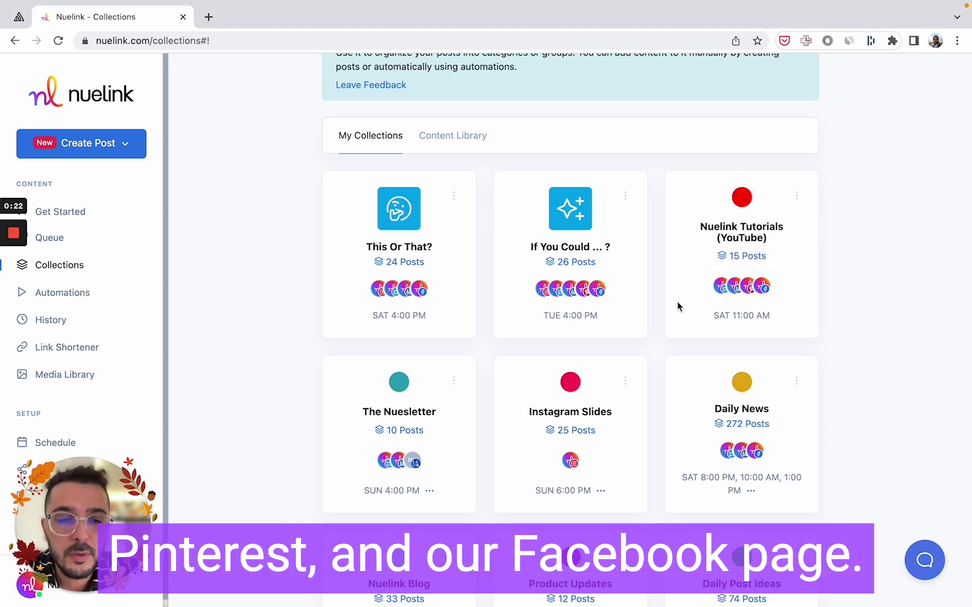
{"action": "scroll", "coordinate": [279, 398], "scroll_direction": "down", "scroll_amount": 2}
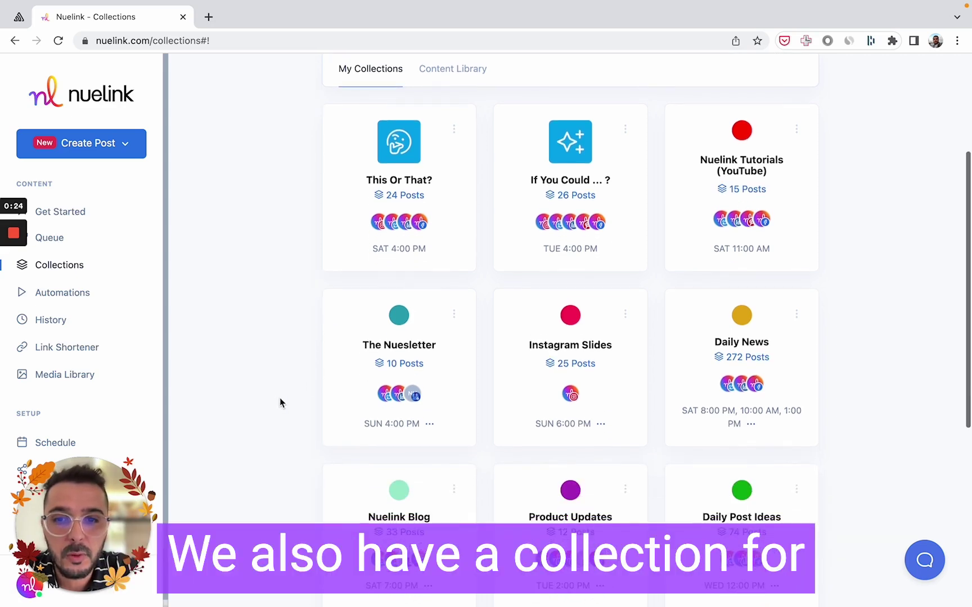
Open The Nuesletter and Instagram Slides collections, each in its own new tab
{"action": "left_click", "coordinate": [400, 351]}
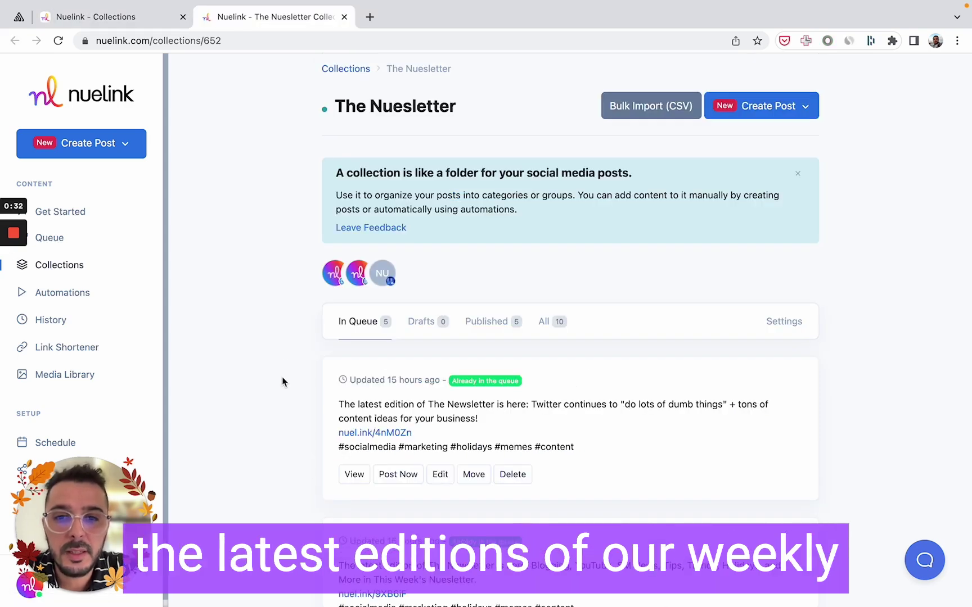
{"action": "scroll", "coordinate": [282, 381], "scroll_direction": "down", "scroll_amount": 1}
{"action": "scroll", "coordinate": [282, 382], "scroll_direction": "down", "scroll_amount": 2}
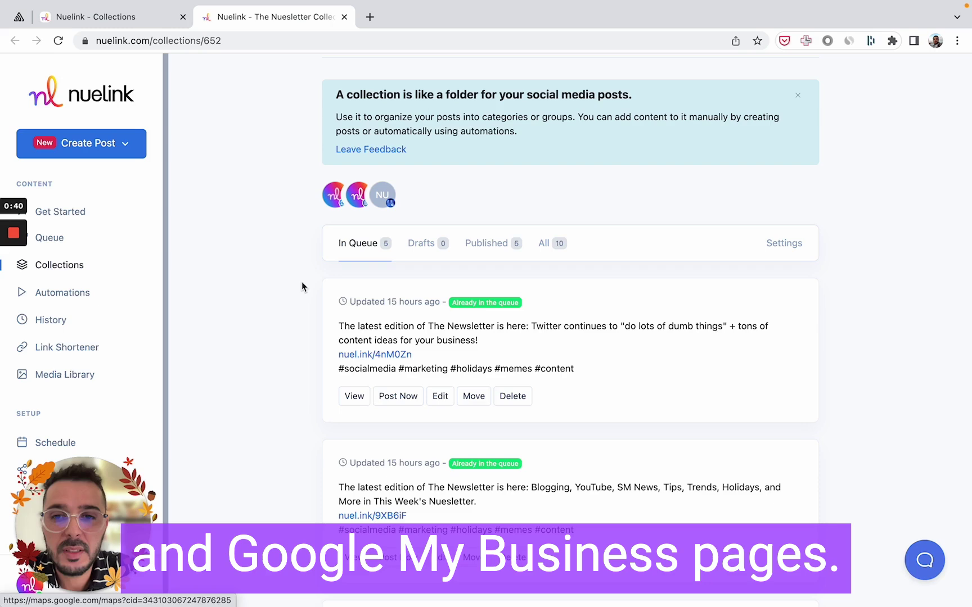
{"action": "left_click", "coordinate": [160, 24]}
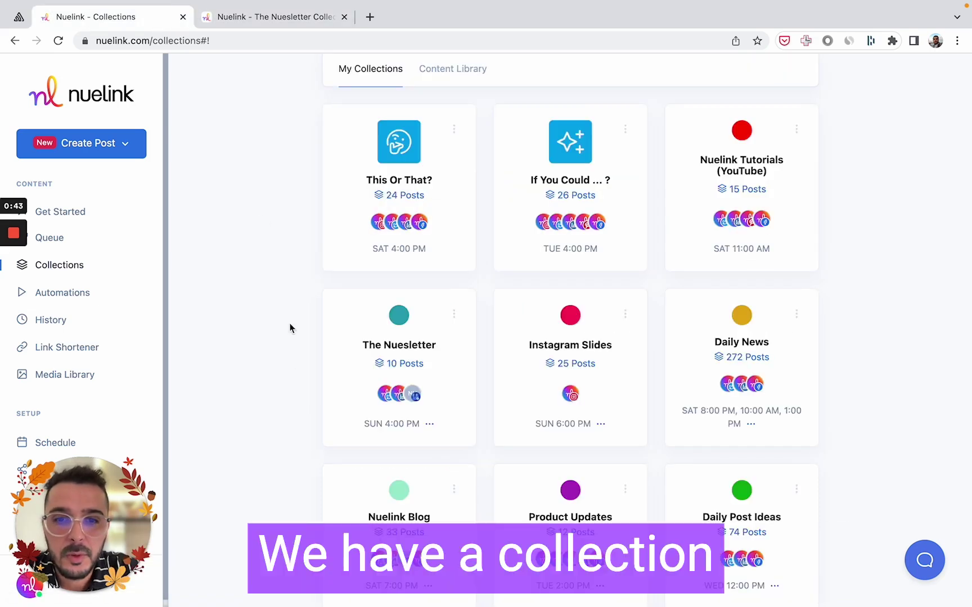
{"action": "scroll", "coordinate": [294, 397], "scroll_direction": "down", "scroll_amount": 1}
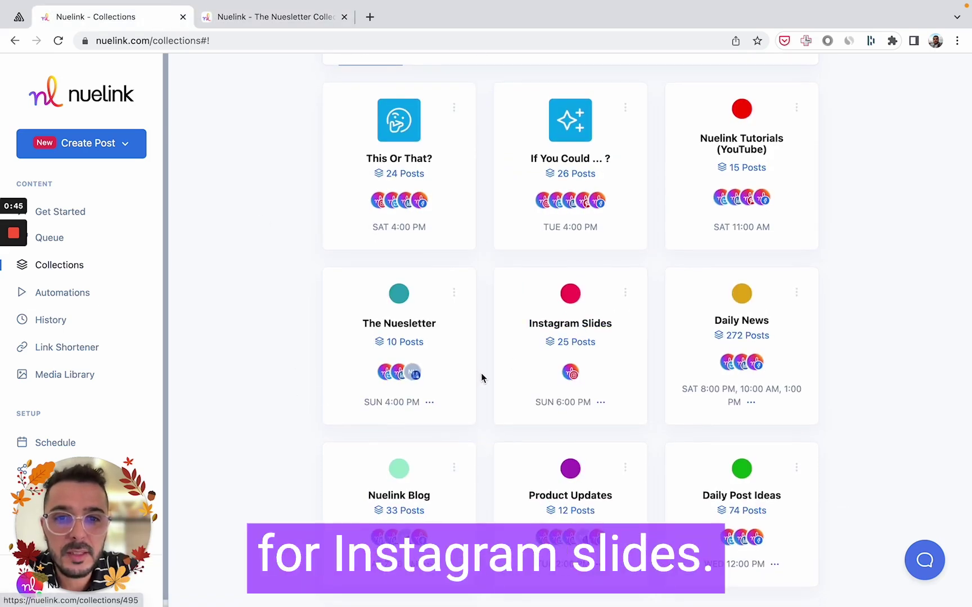
{"action": "left_click", "coordinate": [561, 330], "text": "super"}
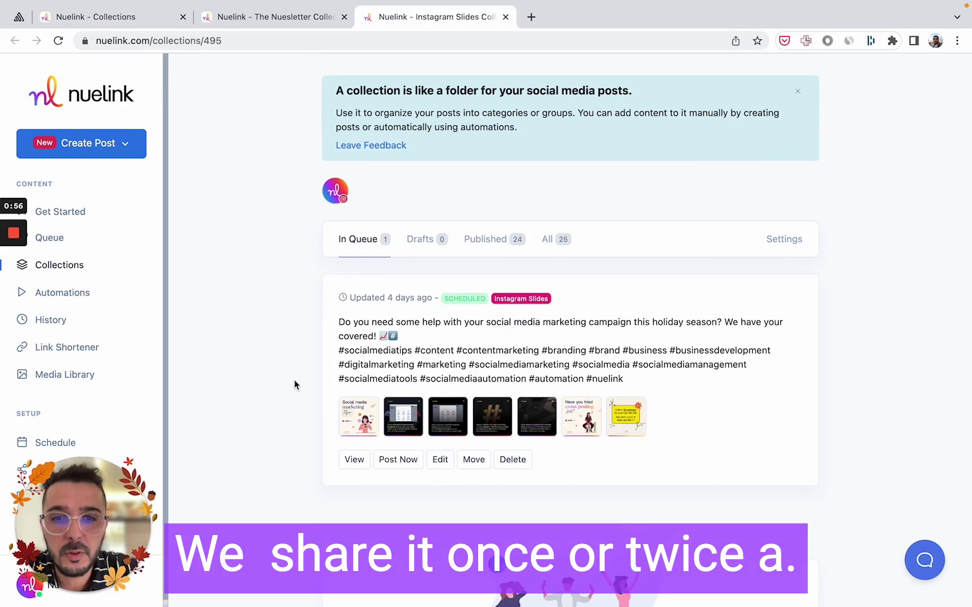
Browse the Daily News collection's queued posts and return to the Collections overview
{"action": "scroll", "coordinate": [294, 385], "scroll_direction": "down", "scroll_amount": 3}
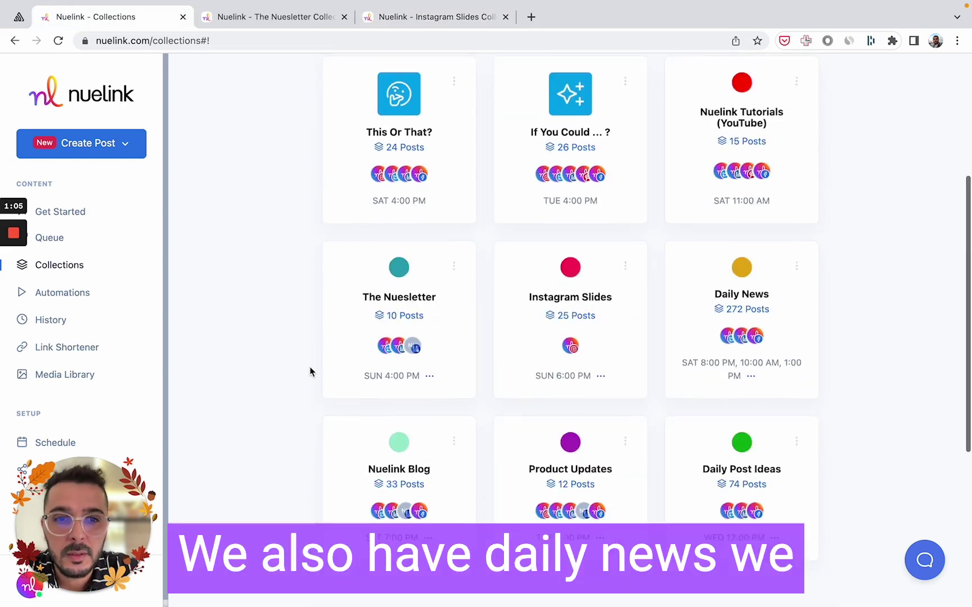
{"action": "scroll", "coordinate": [310, 371], "scroll_direction": "down", "scroll_amount": 1}
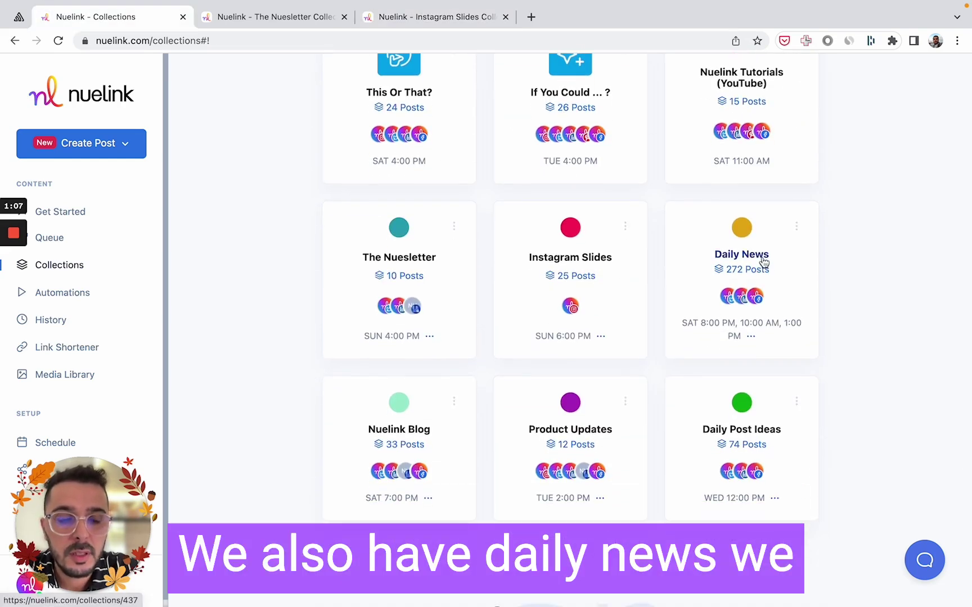
{"action": "left_click", "coordinate": [759, 257]}
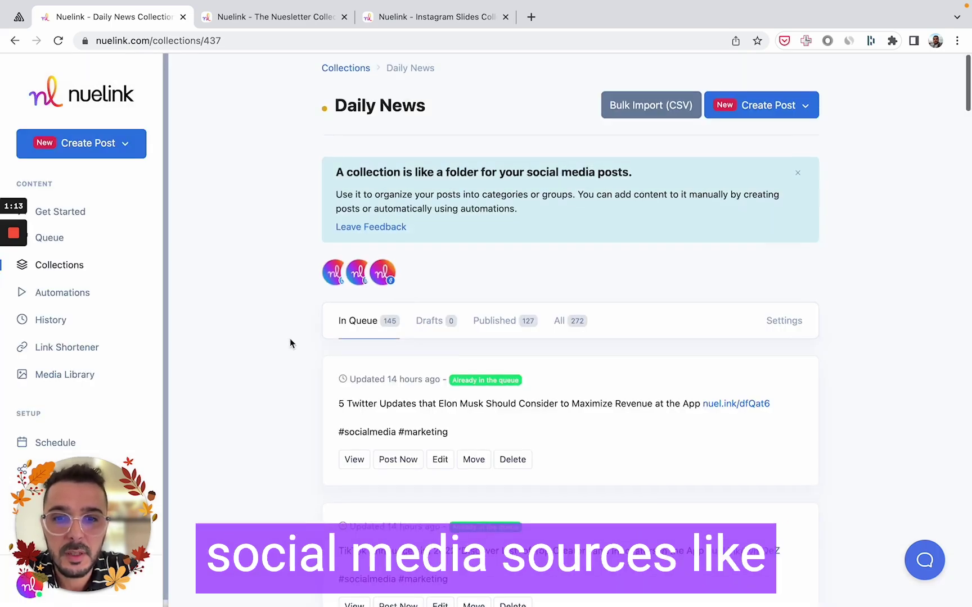
{"action": "scroll", "coordinate": [736, 223], "scroll_direction": "down", "scroll_amount": 3}
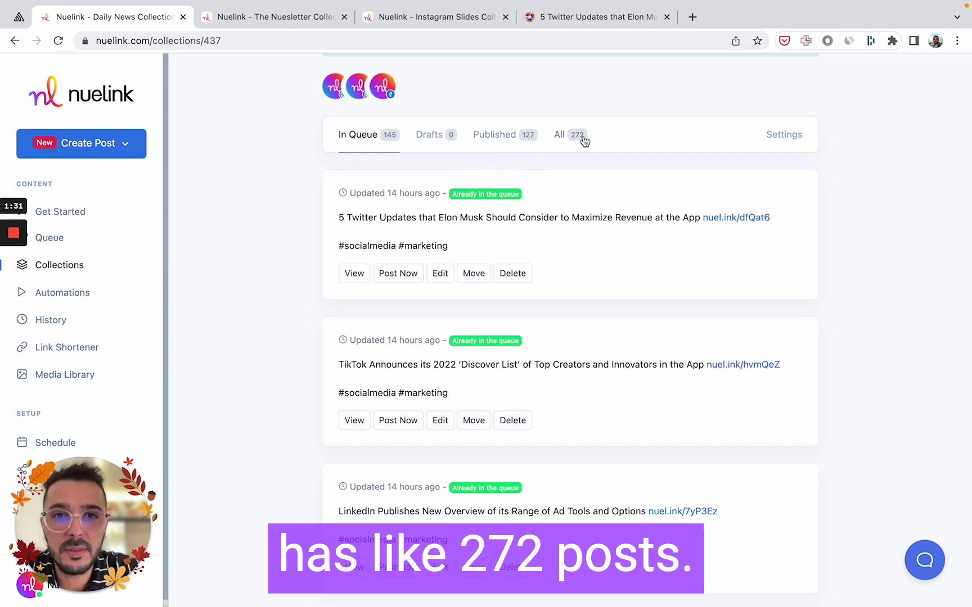
{"action": "scroll", "coordinate": [363, 158], "scroll_direction": "up", "scroll_amount": 4}
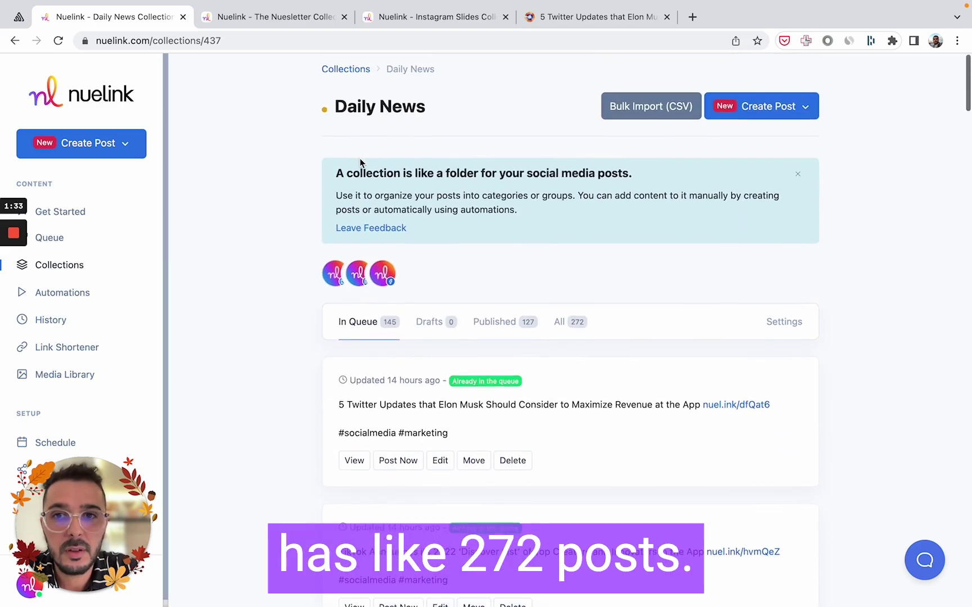
{"action": "left_click", "coordinate": [360, 68]}
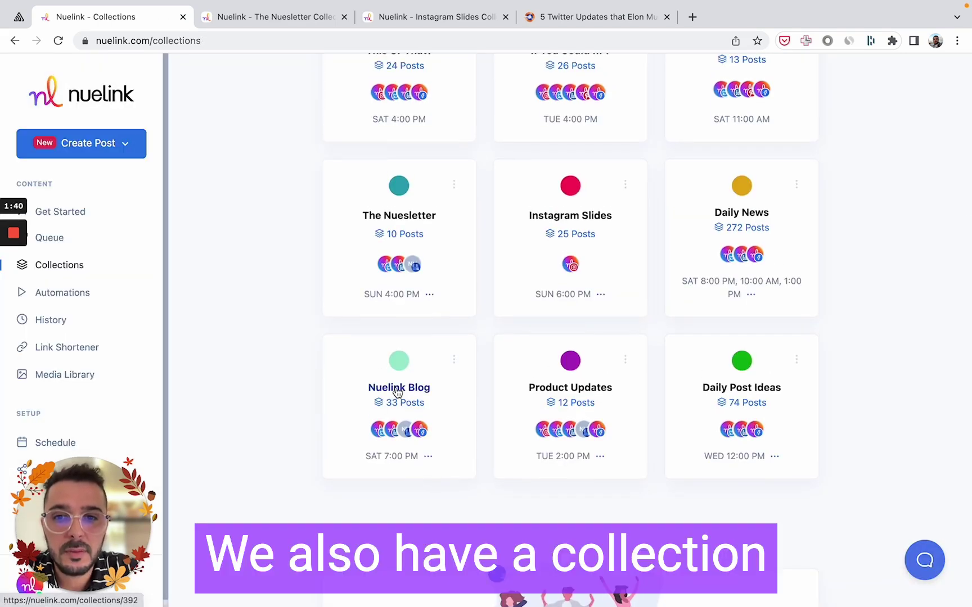
View the Nuelink Blog collection in a new tab, then return to Collections
{"action": "left_click", "coordinate": [397, 388], "text": "super"}
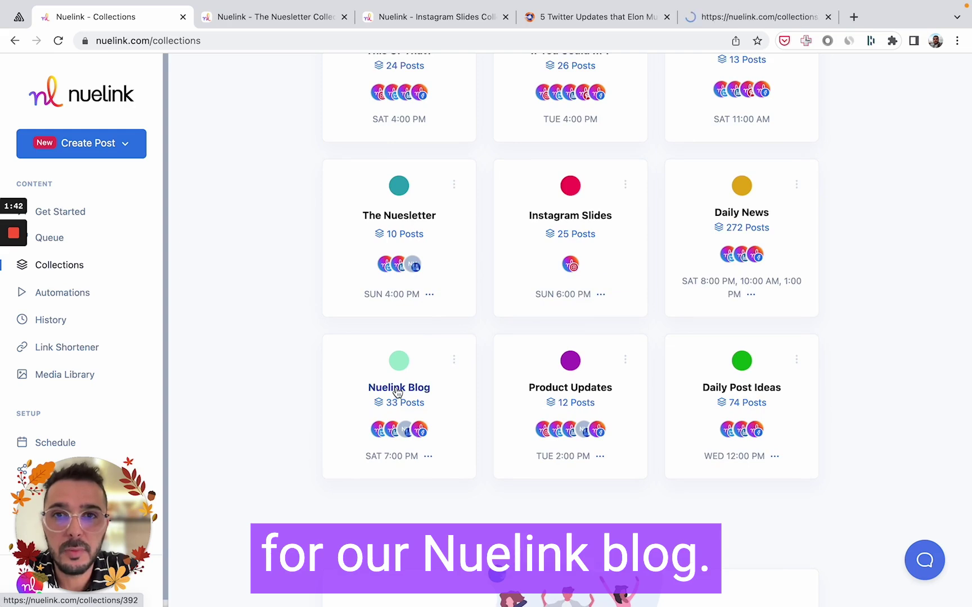
{"action": "left_click", "coordinate": [718, 22]}
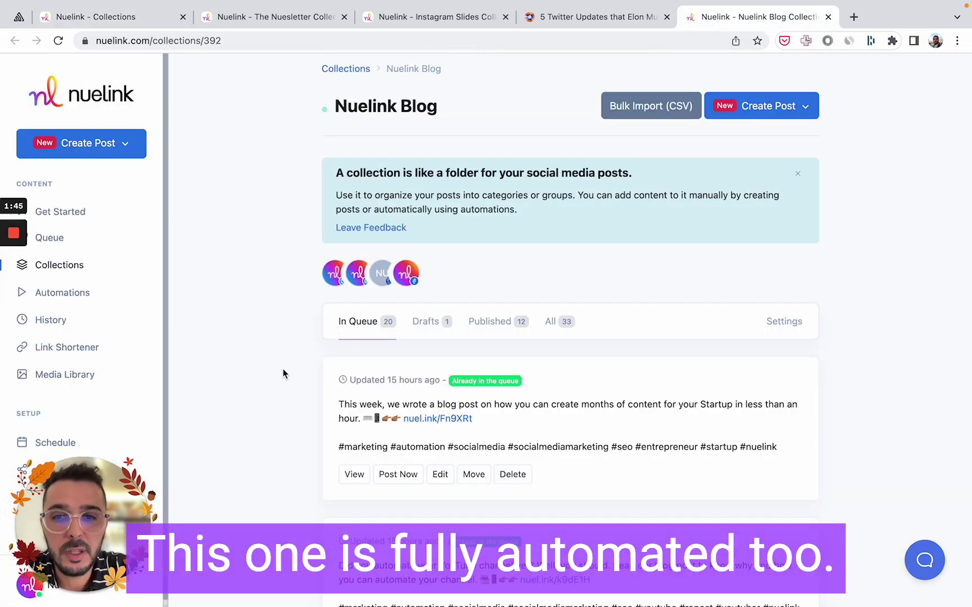
{"action": "scroll", "coordinate": [283, 368], "scroll_direction": "down", "scroll_amount": 3}
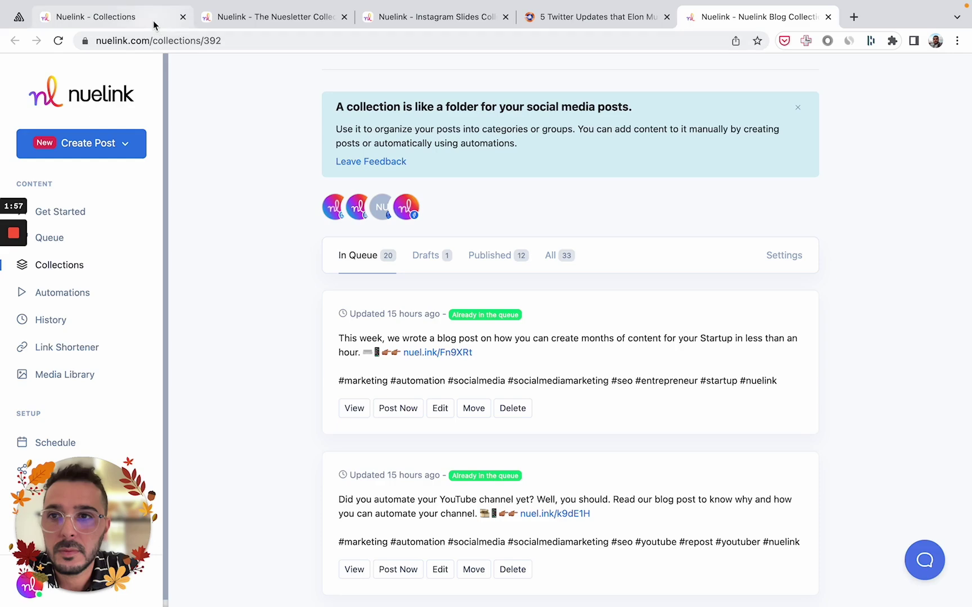
{"action": "left_click", "coordinate": [155, 23]}
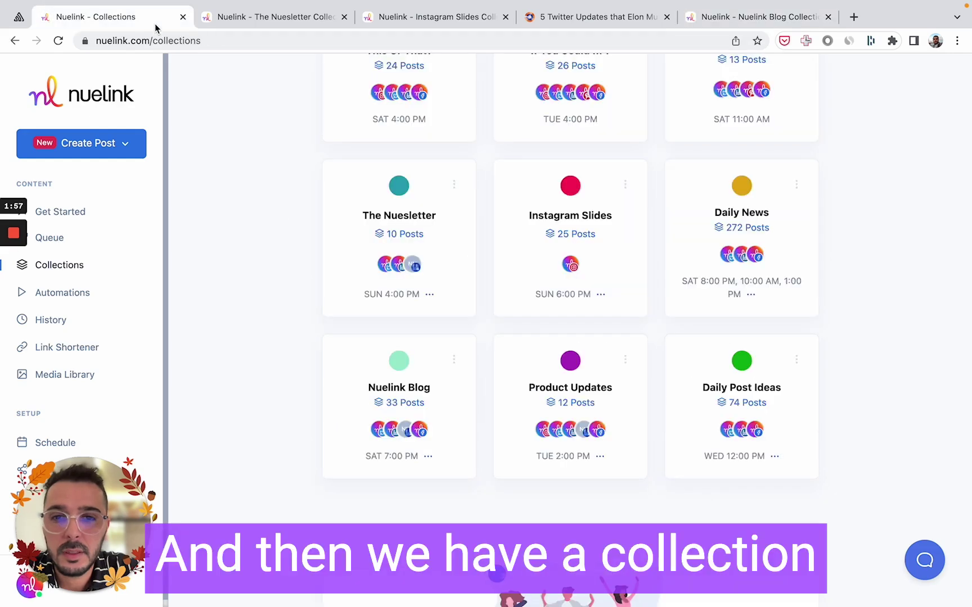
View the Product Updates and Daily Post Ideas collections, then open Automations in a new tab
{"action": "left_click", "coordinate": [571, 394]}
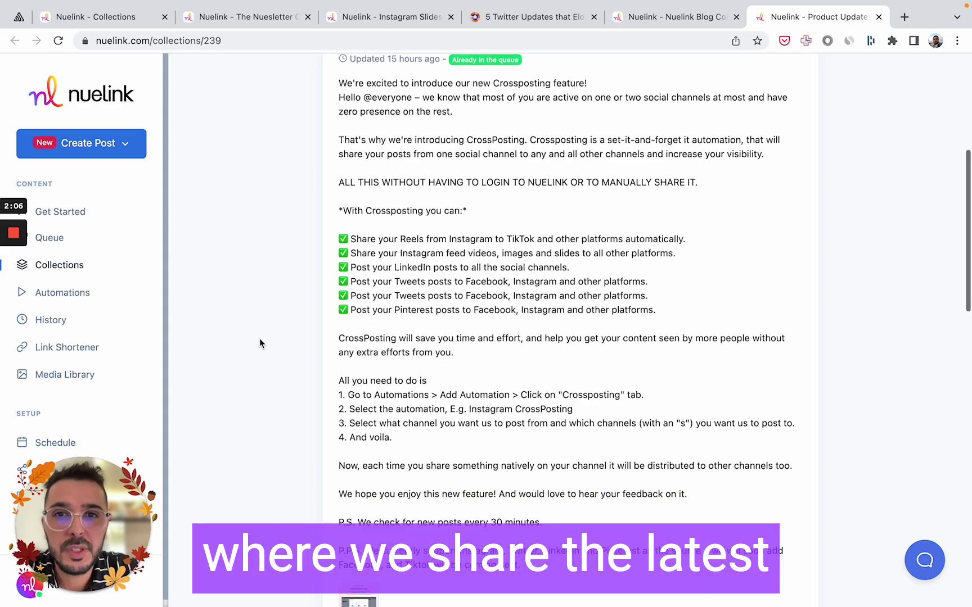
{"action": "scroll", "coordinate": [259, 338], "scroll_direction": "down", "scroll_amount": 5}
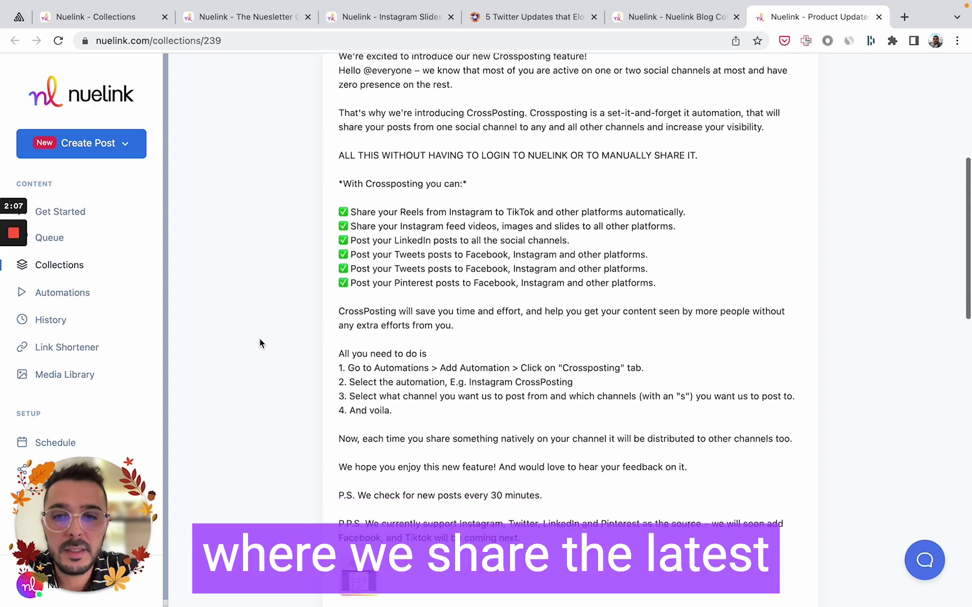
{"action": "scroll", "coordinate": [259, 343], "scroll_direction": "down", "scroll_amount": 10}
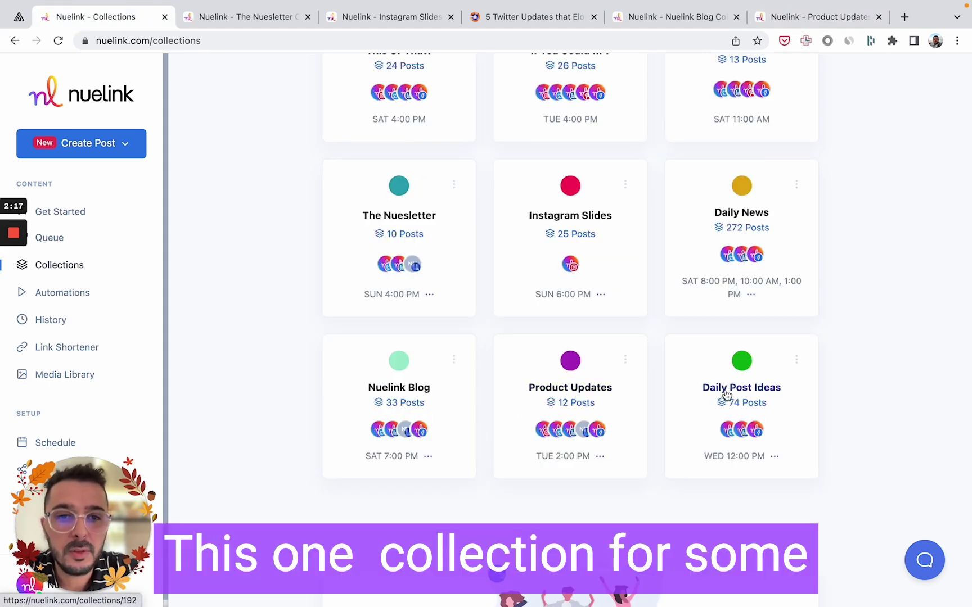
{"action": "left_click", "coordinate": [726, 394], "text": "super"}
{"action": "left_click", "coordinate": [796, 26]}
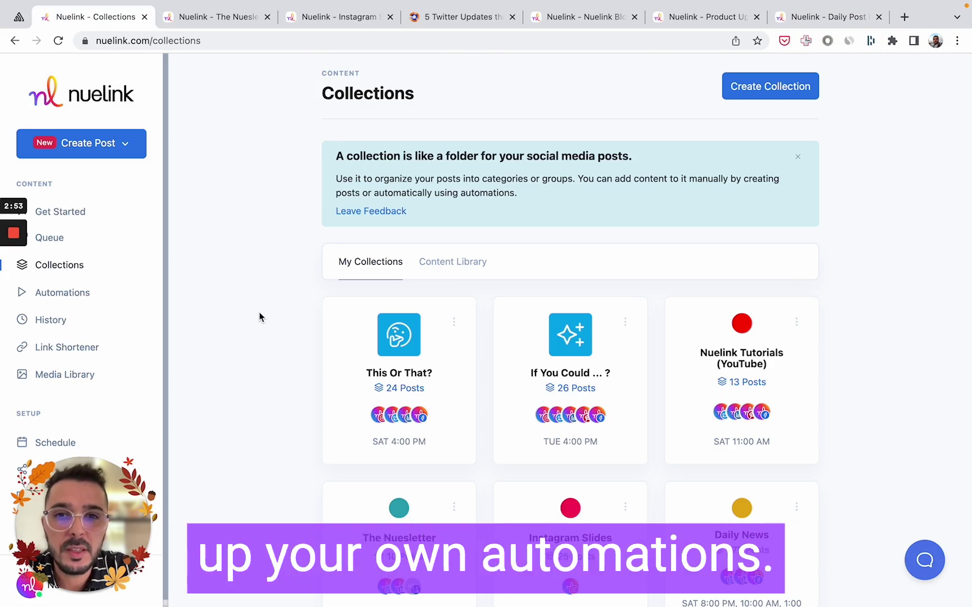
{"action": "scroll", "coordinate": [259, 316], "scroll_direction": "down", "scroll_amount": 3}
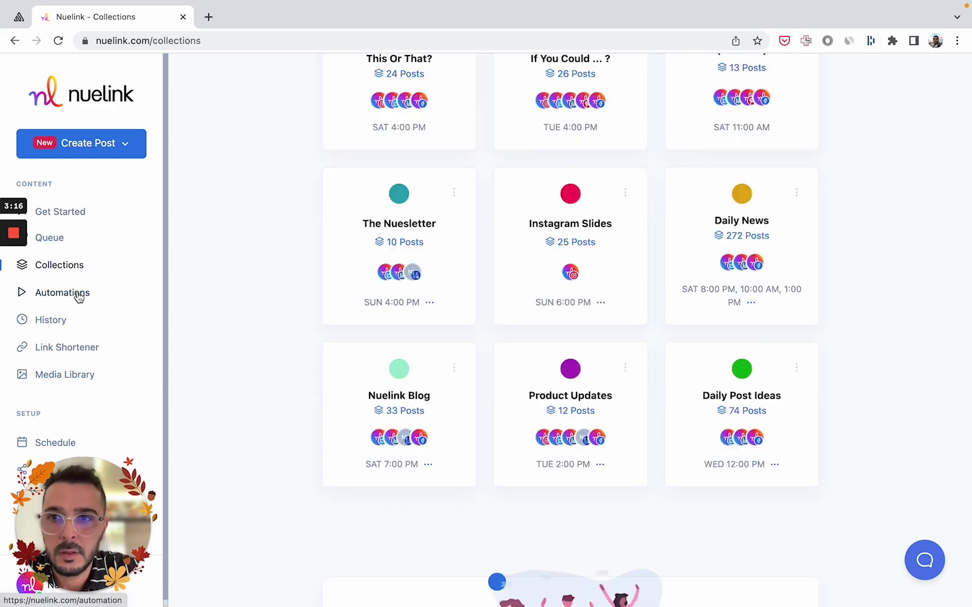
{"action": "middle_click", "coordinate": [78, 293]}
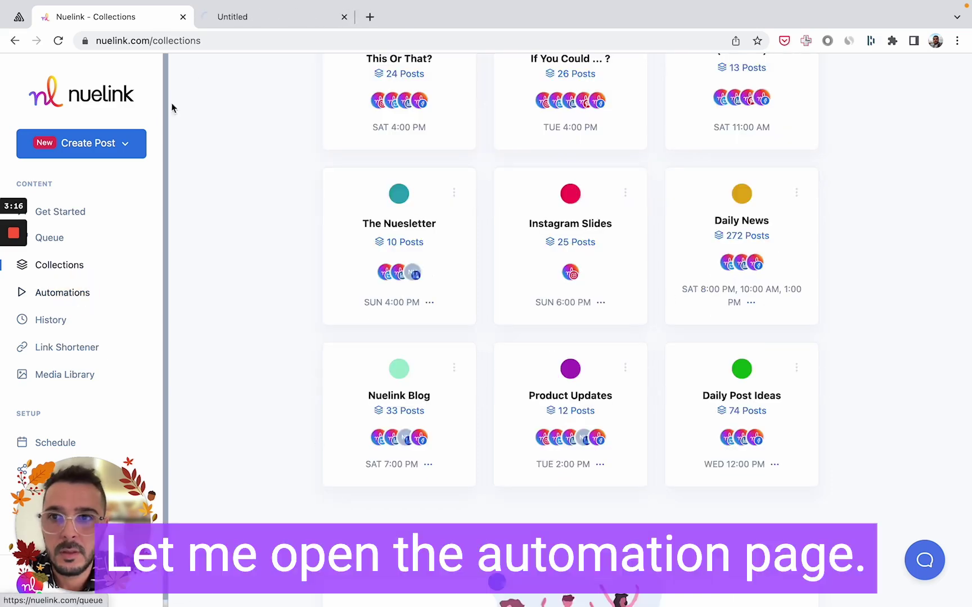
Switch to the Automations page and look over the existing automations
{"action": "left_click", "coordinate": [225, 22]}
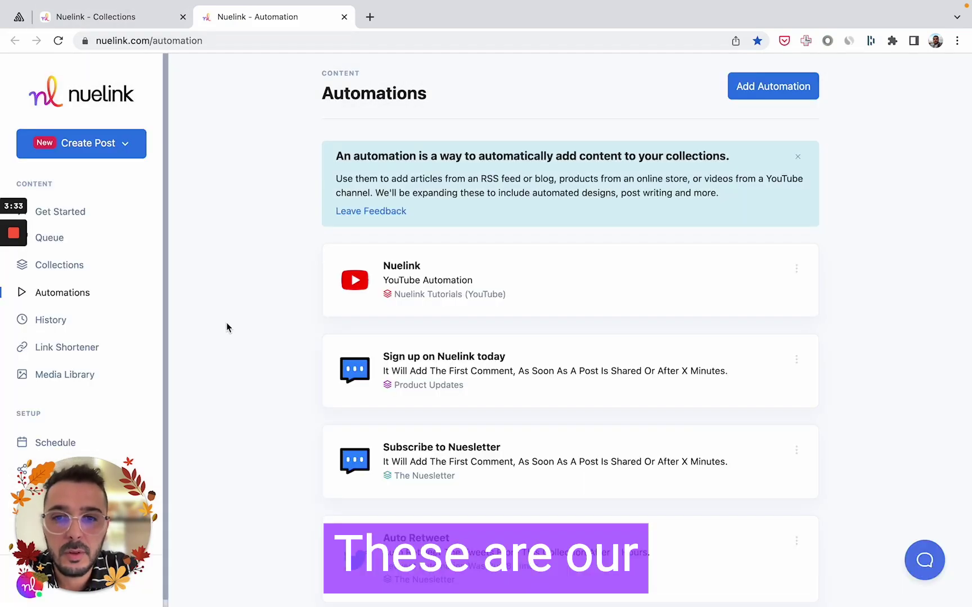
{"action": "scroll", "coordinate": [227, 327], "scroll_direction": "down", "scroll_amount": 5}
{"action": "scroll", "coordinate": [227, 327], "scroll_direction": "up", "scroll_amount": 4}
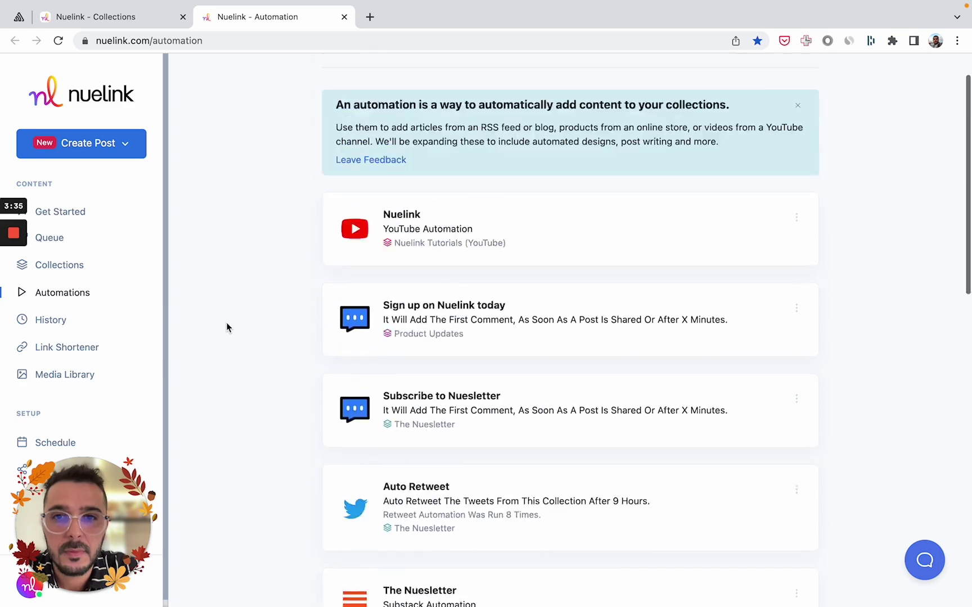
{"action": "scroll", "coordinate": [227, 328], "scroll_direction": "up", "scroll_amount": 2}
Add a YouTube automation, found by searching 'yo', and paste in the channel link
{"action": "left_click", "coordinate": [775, 89]}
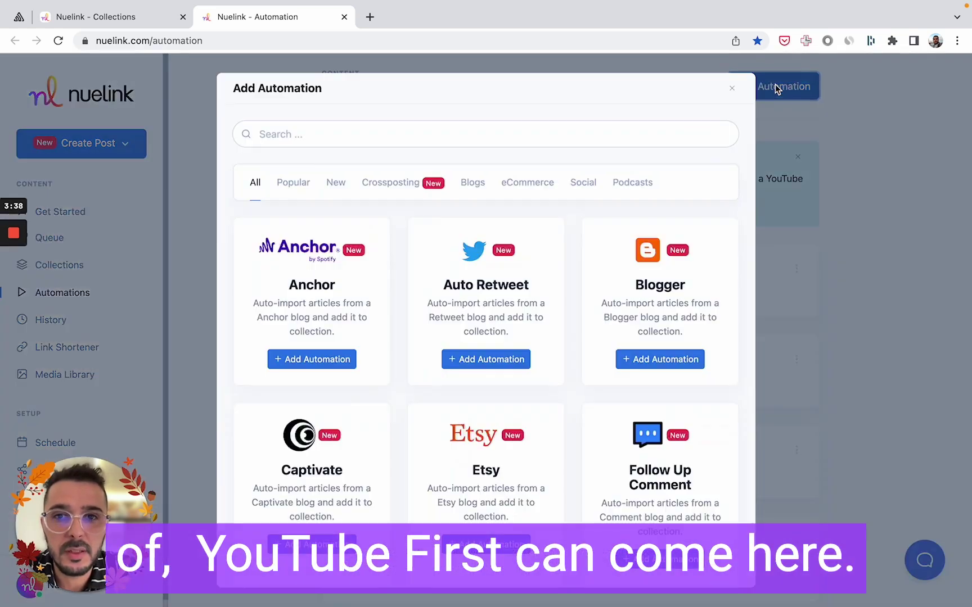
{"action": "left_click", "coordinate": [336, 139]}
{"action": "type", "text": "y"}
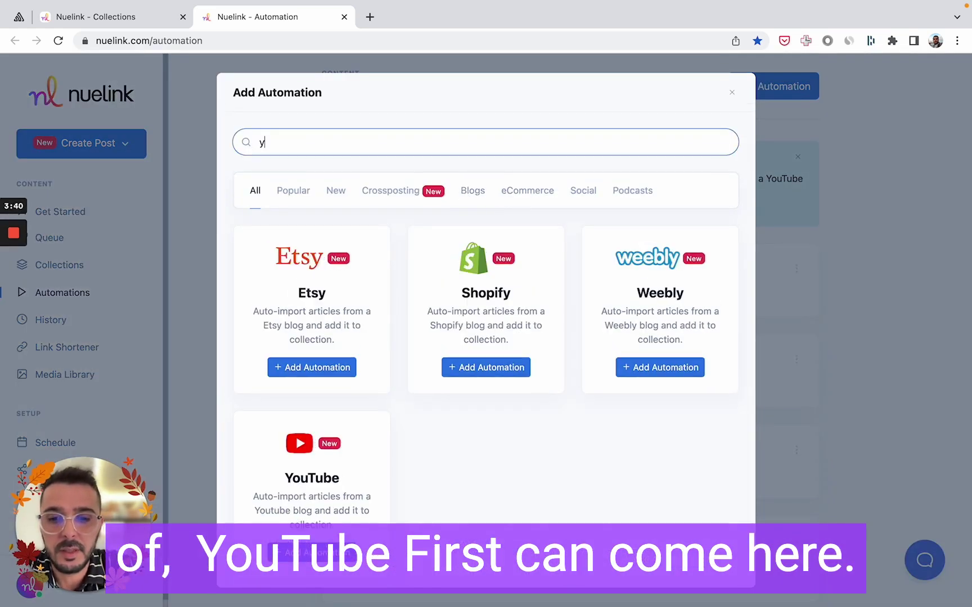
{"action": "type", "text": "ou"}
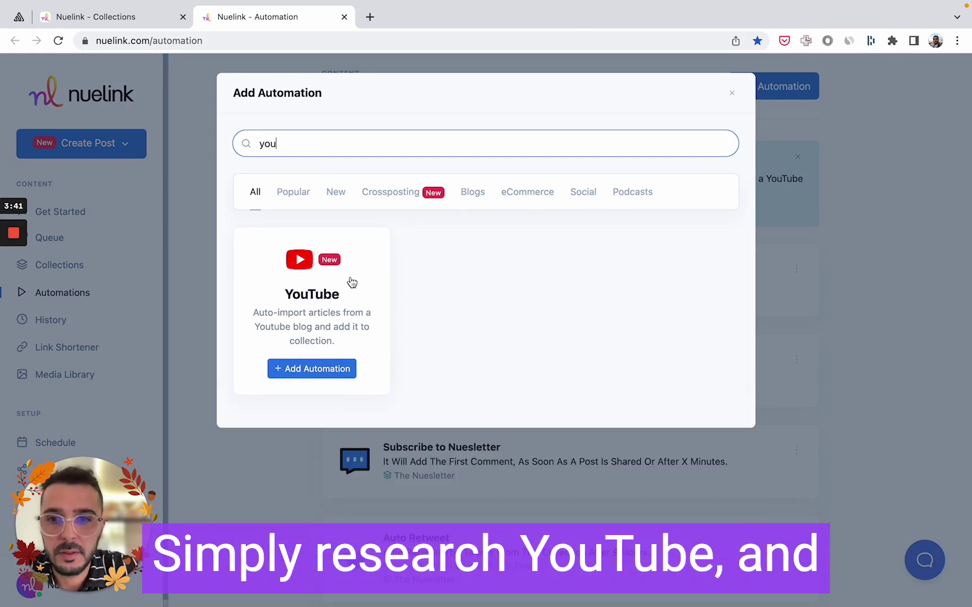
{"action": "left_click", "coordinate": [321, 369]}
{"action": "left_click", "coordinate": [398, 161]}
{"action": "type", "text": "https://www.youtube.com/channel/UCtRAqlUEbqMJCmunzkz4EEg"}
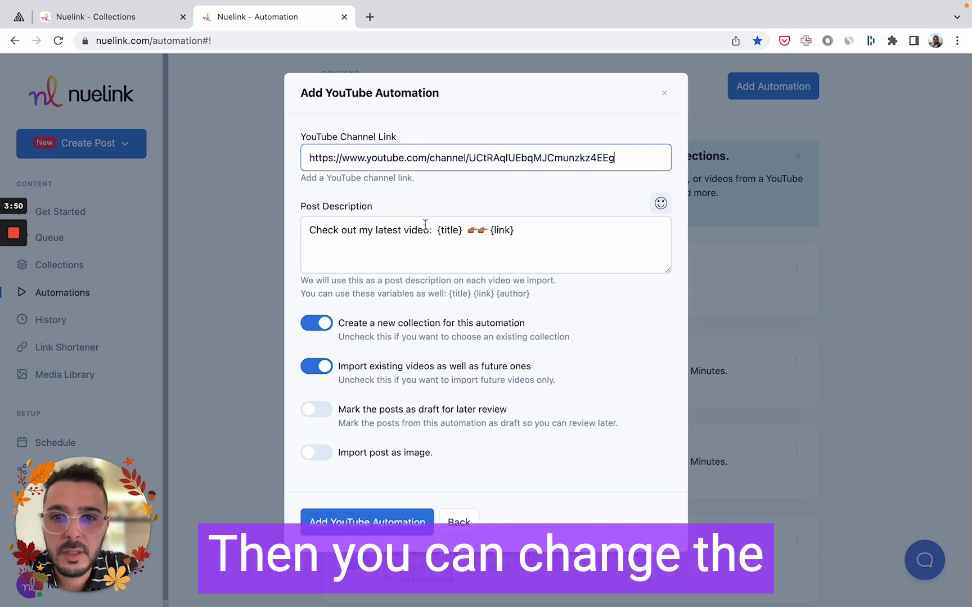
Review the post description and the existing collections list, then turn 'Create a new collection' back on
{"action": "left_click", "coordinate": [525, 229]}
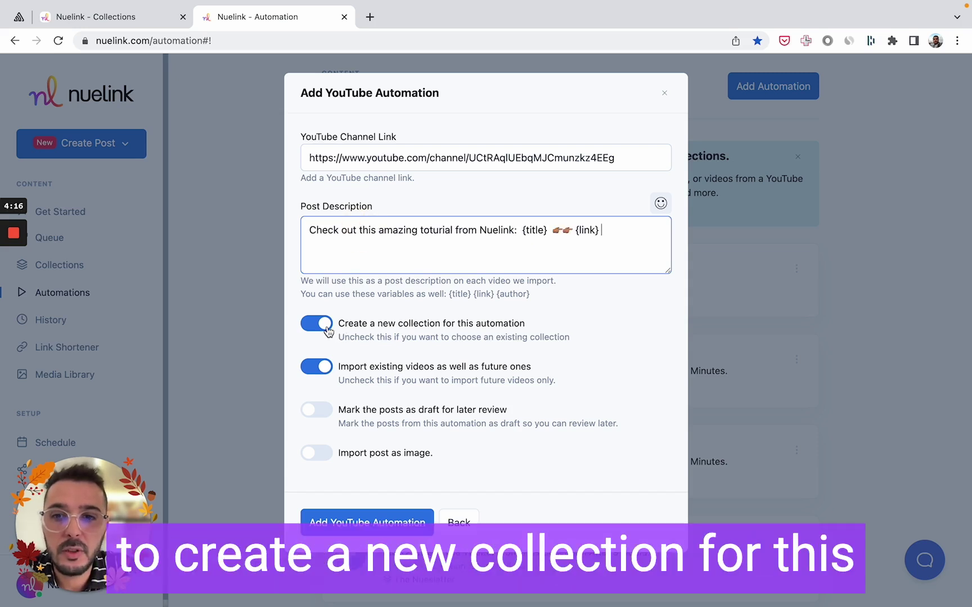
{"action": "left_click", "coordinate": [327, 328]}
{"action": "left_click", "coordinate": [327, 385]}
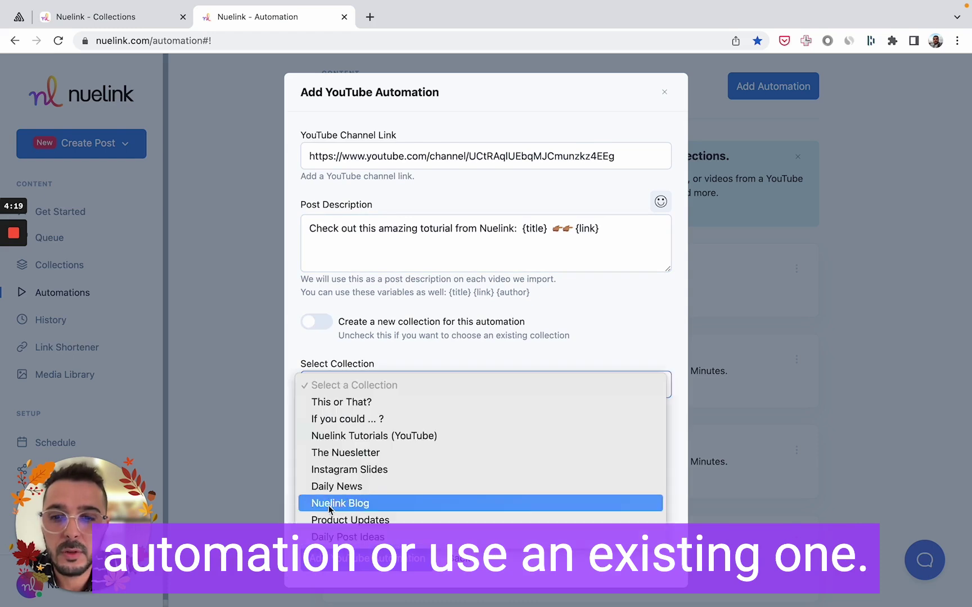
{"action": "left_click", "coordinate": [323, 325]}
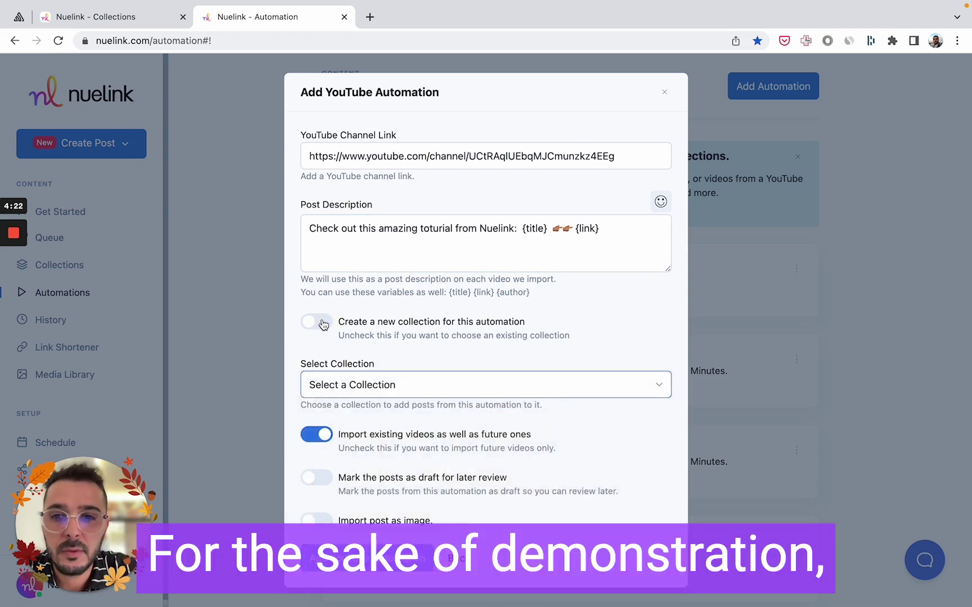
{"action": "left_click", "coordinate": [323, 324]}
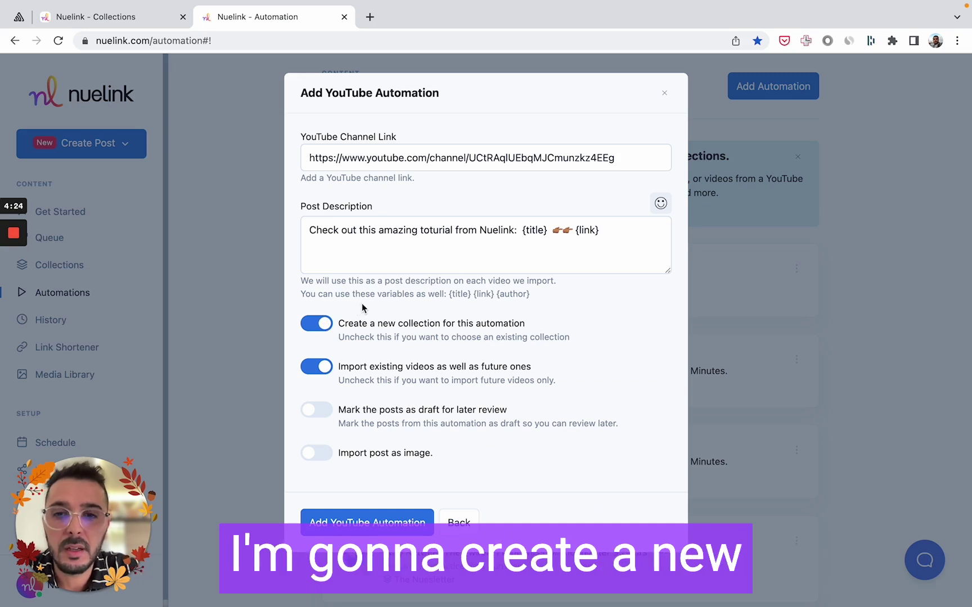
Create the YouTube automation and post its collection to the Twitter account on Fridays
{"action": "left_click", "coordinate": [368, 522]}
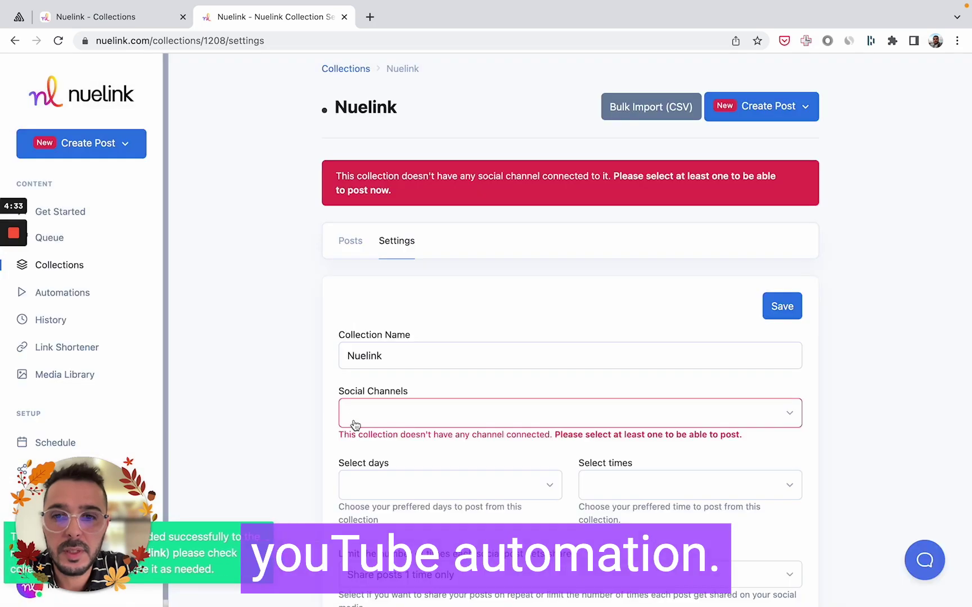
{"action": "left_click", "coordinate": [356, 426]}
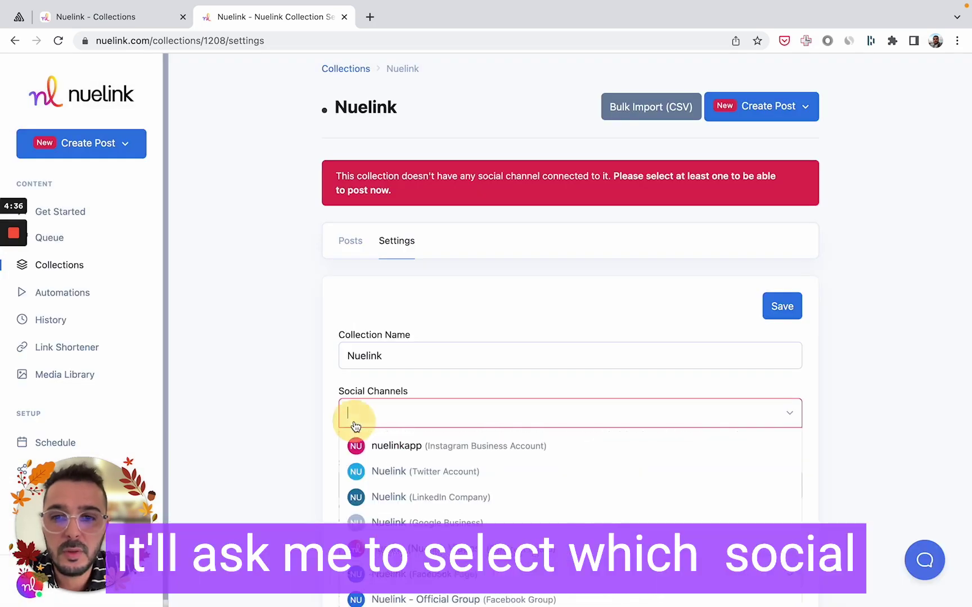
{"action": "scroll", "coordinate": [303, 444], "scroll_direction": "down", "scroll_amount": 2}
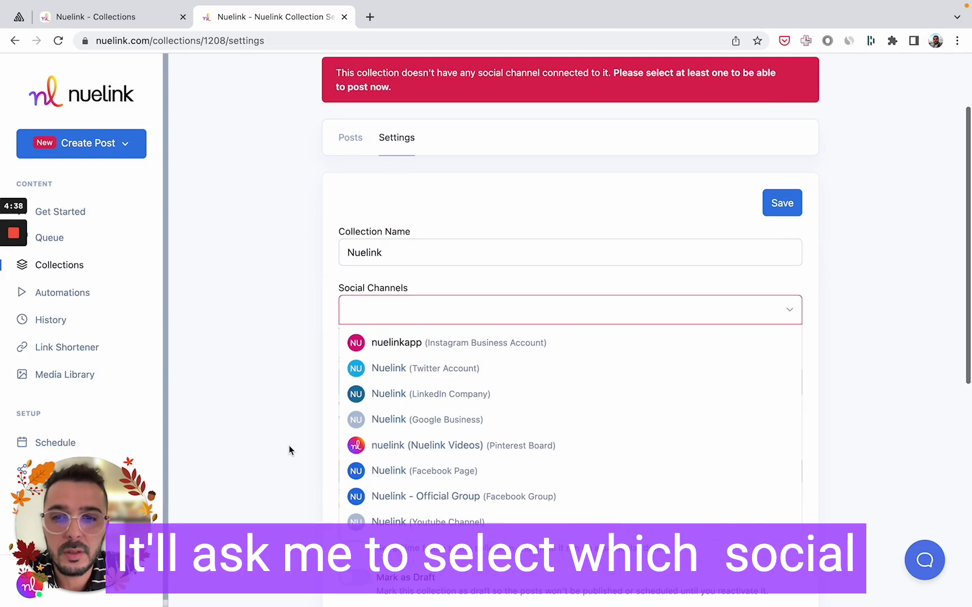
{"action": "left_click", "coordinate": [396, 369]}
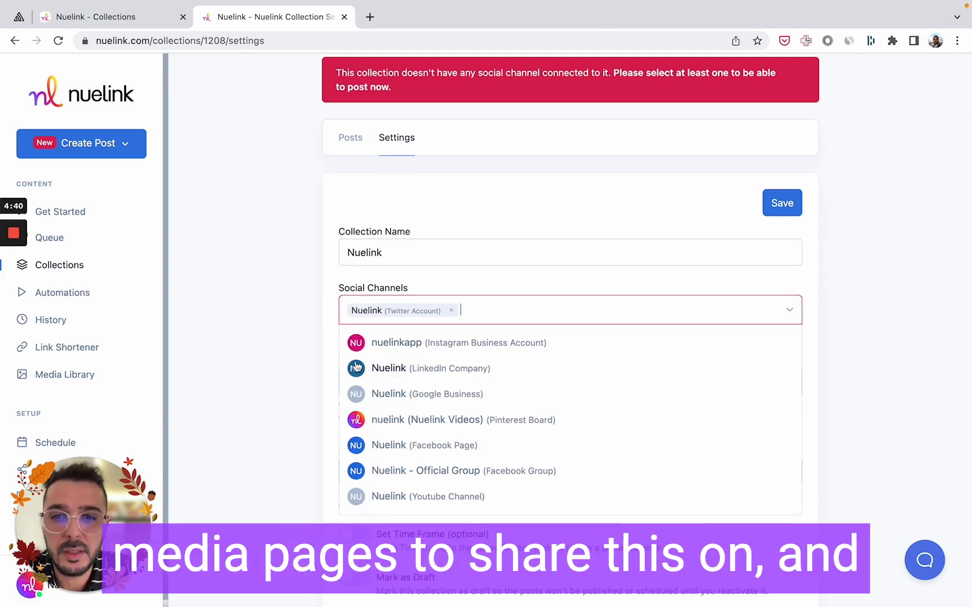
{"action": "left_click", "coordinate": [288, 400]}
{"action": "left_click", "coordinate": [385, 383]}
{"action": "left_click", "coordinate": [371, 507]}
Set the posting time to 4:00 PM with Evergreen repeat
{"action": "left_click", "coordinate": [633, 385]}
{"action": "scroll", "coordinate": [628, 534], "scroll_direction": "down", "scroll_amount": 10}
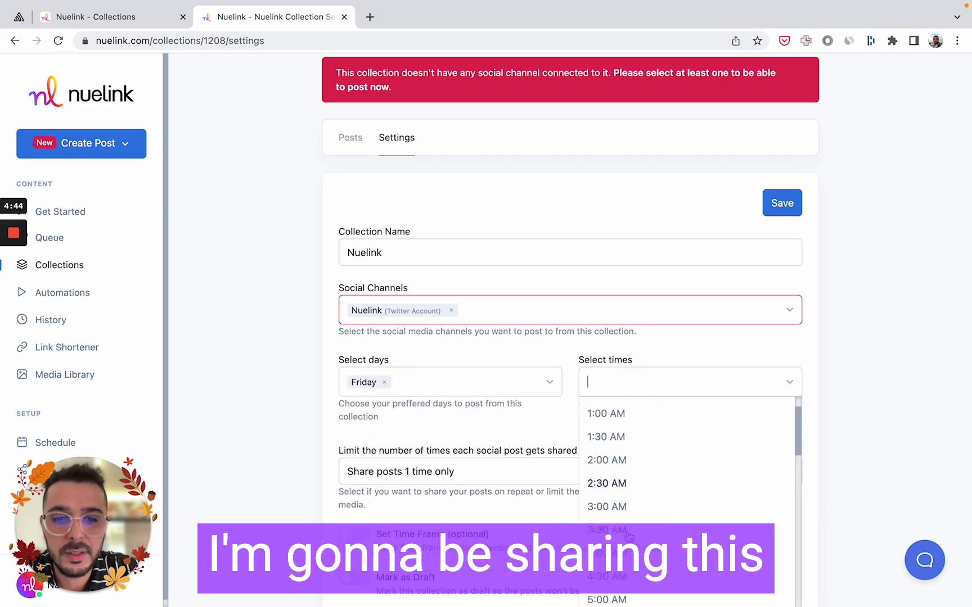
{"action": "scroll", "coordinate": [629, 534], "scroll_direction": "down", "scroll_amount": 1}
{"action": "left_click", "coordinate": [628, 529]}
{"action": "left_click", "coordinate": [650, 223]}
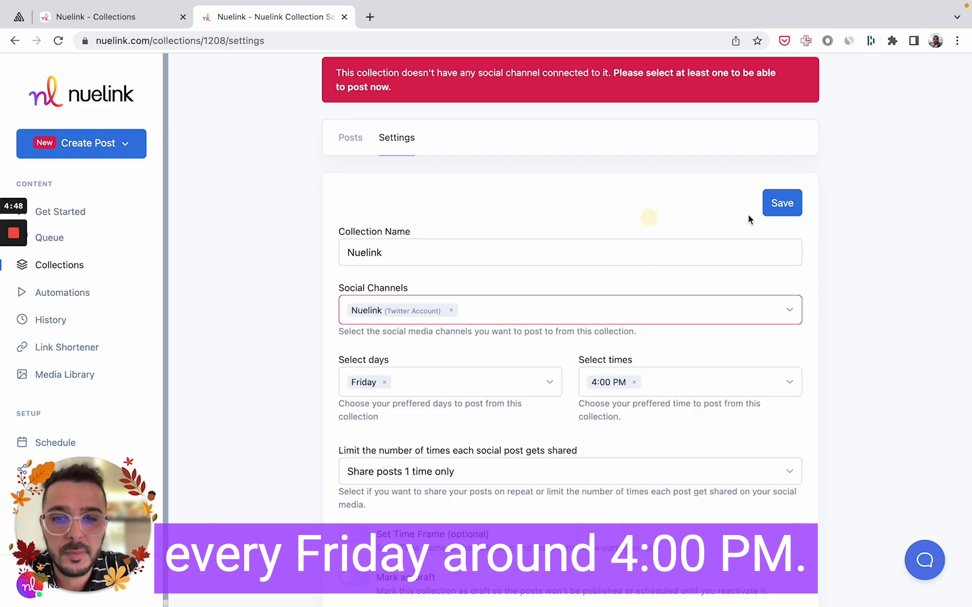
{"action": "scroll", "coordinate": [392, 449], "scroll_direction": "down", "scroll_amount": 1}
{"action": "left_click", "coordinate": [393, 416]}
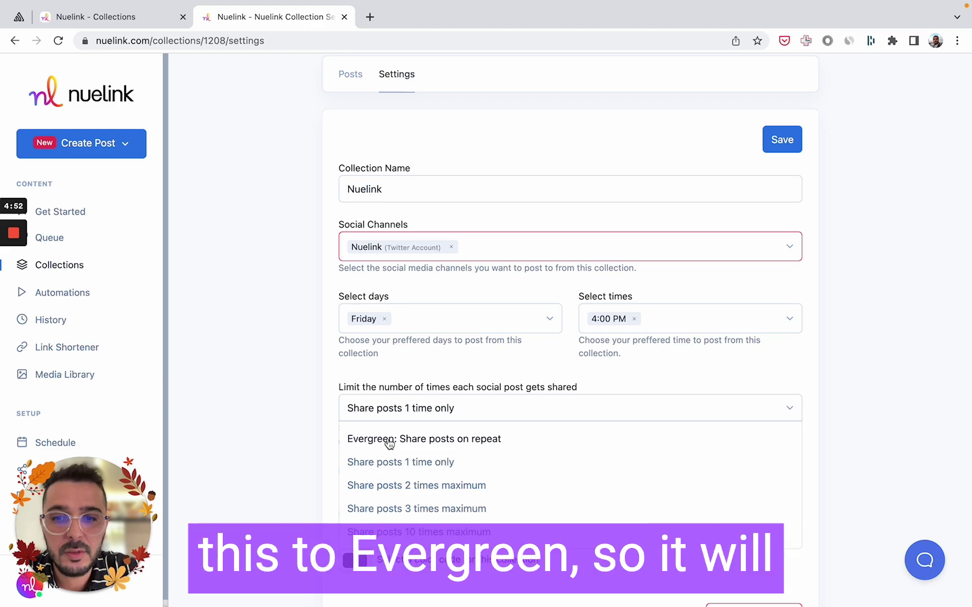
{"action": "left_click", "coordinate": [389, 442]}
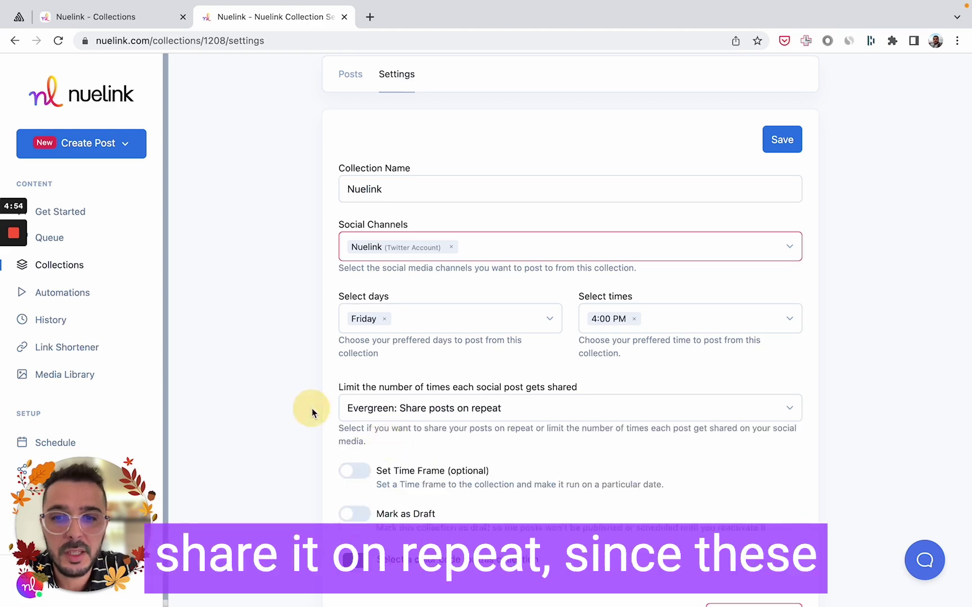
Save and confirm the collection settings, then view its 15 queued posts
{"action": "left_click", "coordinate": [781, 140]}
{"action": "left_click", "coordinate": [373, 339]}
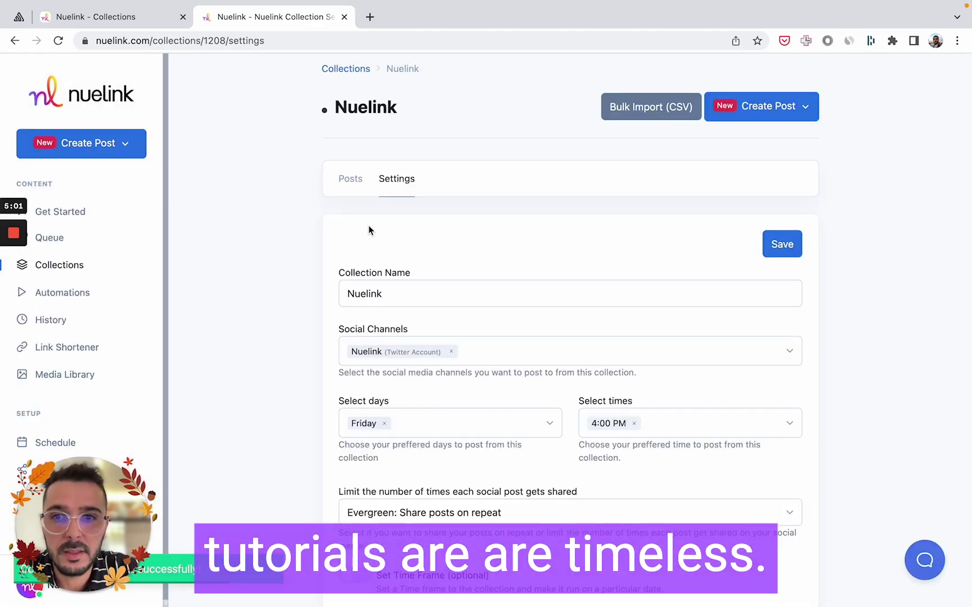
{"action": "left_click", "coordinate": [355, 181]}
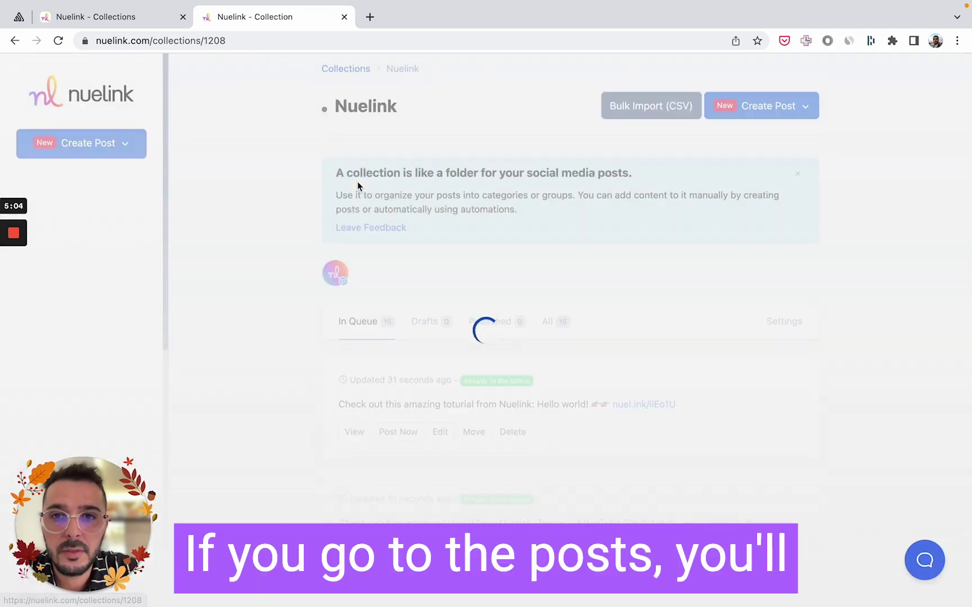
{"action": "scroll", "coordinate": [283, 332], "scroll_direction": "down", "scroll_amount": 1}
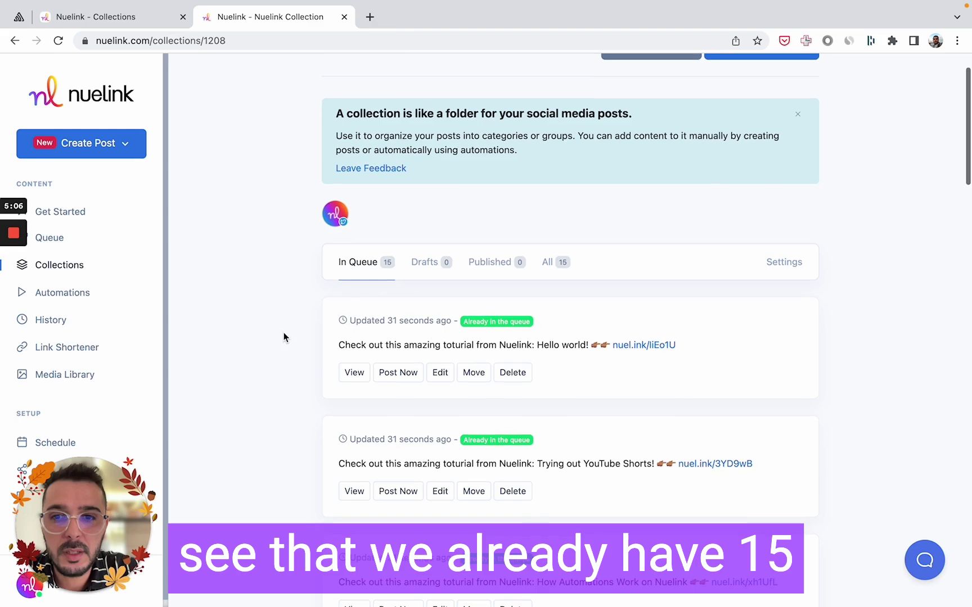
{"action": "scroll", "coordinate": [276, 337], "scroll_direction": "down", "scroll_amount": 2}
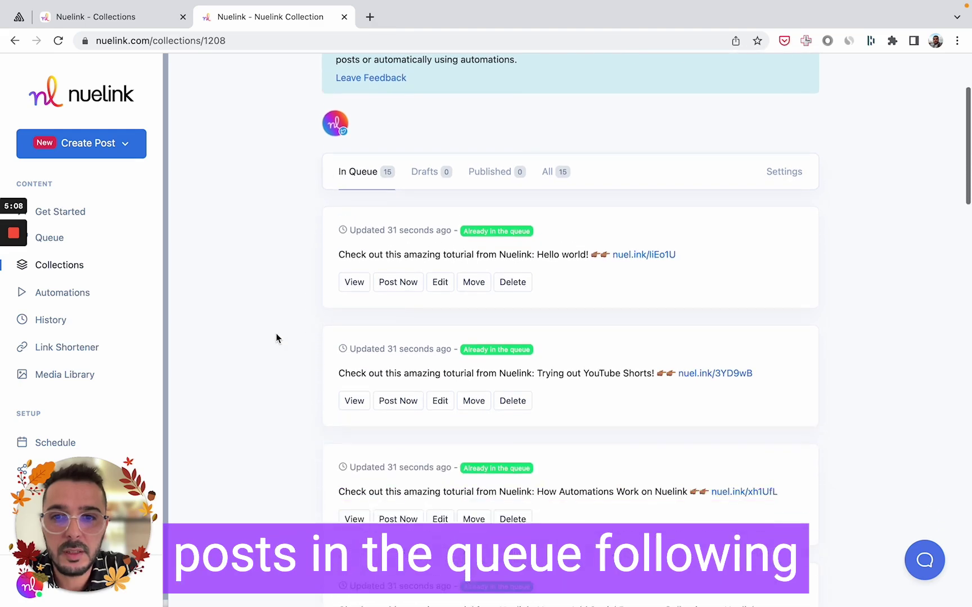
{"action": "scroll", "coordinate": [276, 337], "scroll_direction": "down", "scroll_amount": 3}
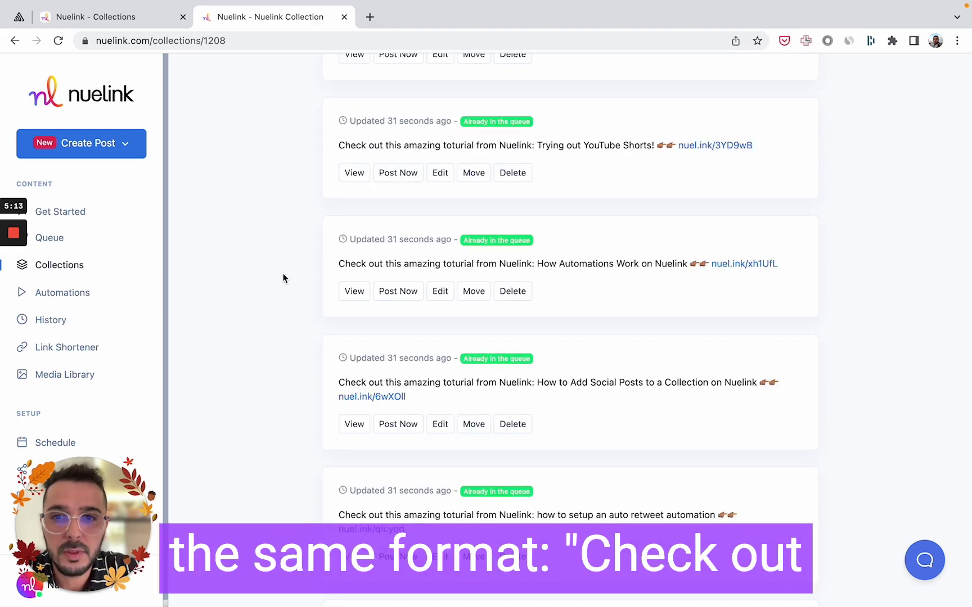
{"action": "scroll", "coordinate": [284, 278], "scroll_direction": "down", "scroll_amount": 1}
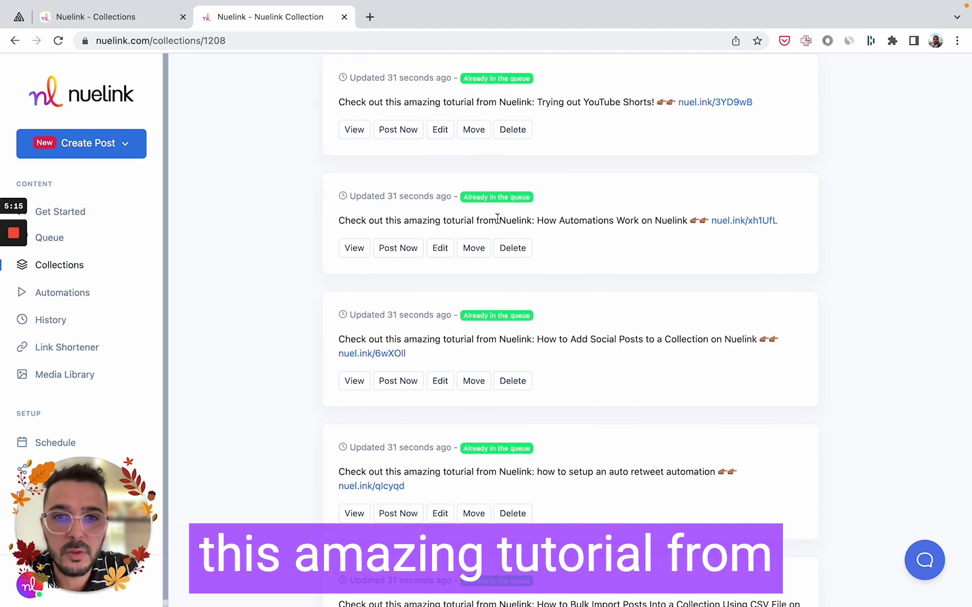
{"action": "left_click_drag", "start_coordinate": [538, 222], "coordinate": [620, 223]}
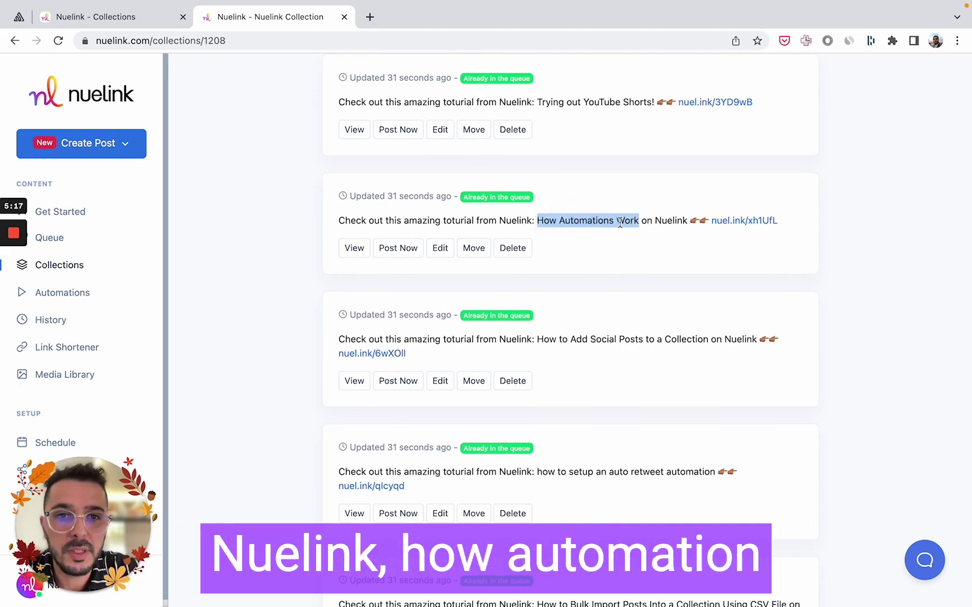
{"action": "left_click", "coordinate": [619, 222]}
{"action": "scroll", "coordinate": [619, 221], "scroll_direction": "down", "scroll_amount": 1}
{"action": "scroll", "coordinate": [620, 210], "scroll_direction": "down", "scroll_amount": 2}
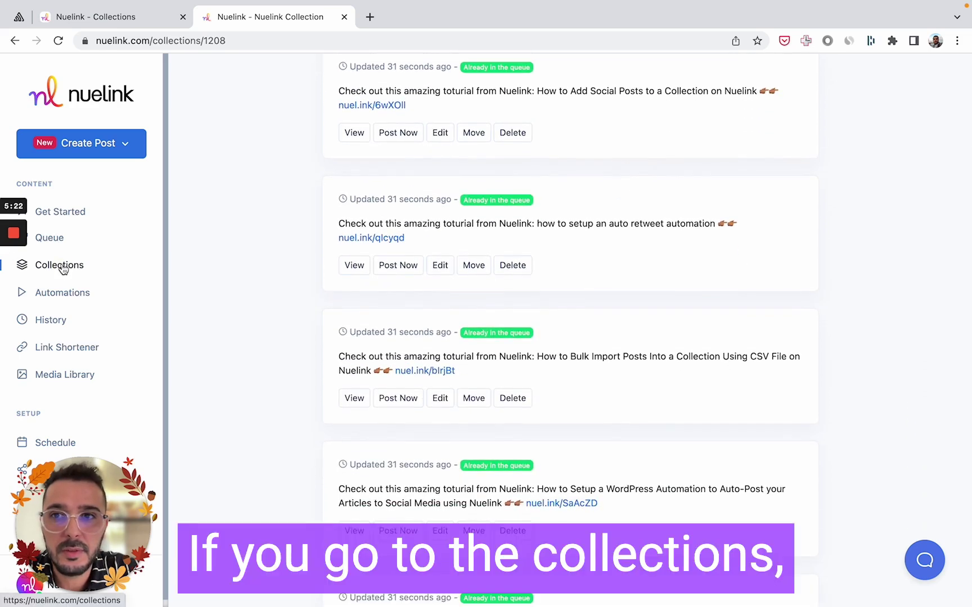
Go to the list of all collections
{"action": "left_click", "coordinate": [62, 265]}
{"action": "scroll", "coordinate": [317, 292], "scroll_direction": "down", "scroll_amount": 5}
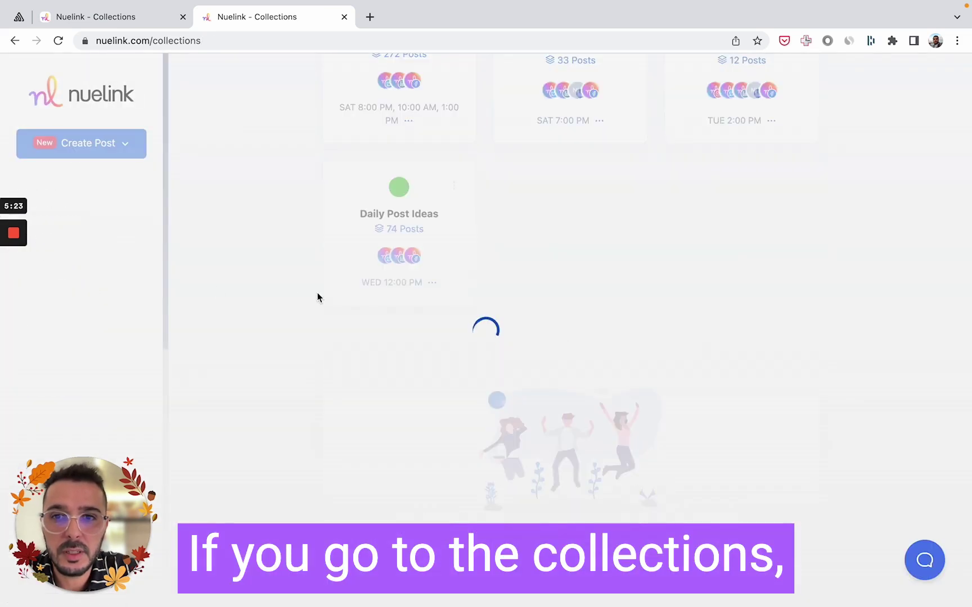
{"action": "scroll", "coordinate": [318, 297], "scroll_direction": "up", "scroll_amount": 10}
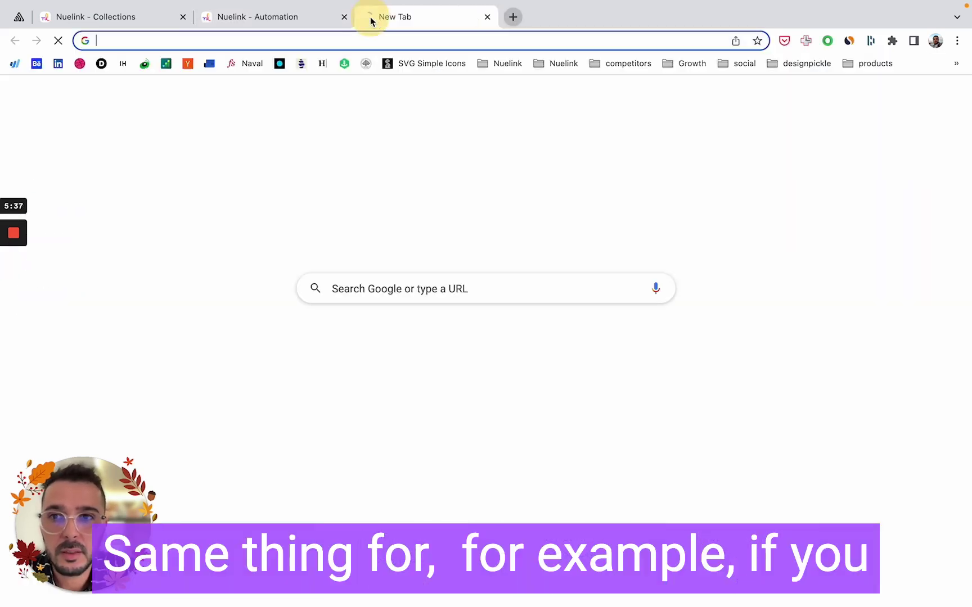
Open blog.nuelink.com in a new tab and select its web address
{"action": "type", "text": "blgo"}
{"action": "key", "text": "BackSpace"}
{"action": "key", "text": "BackSpace"}
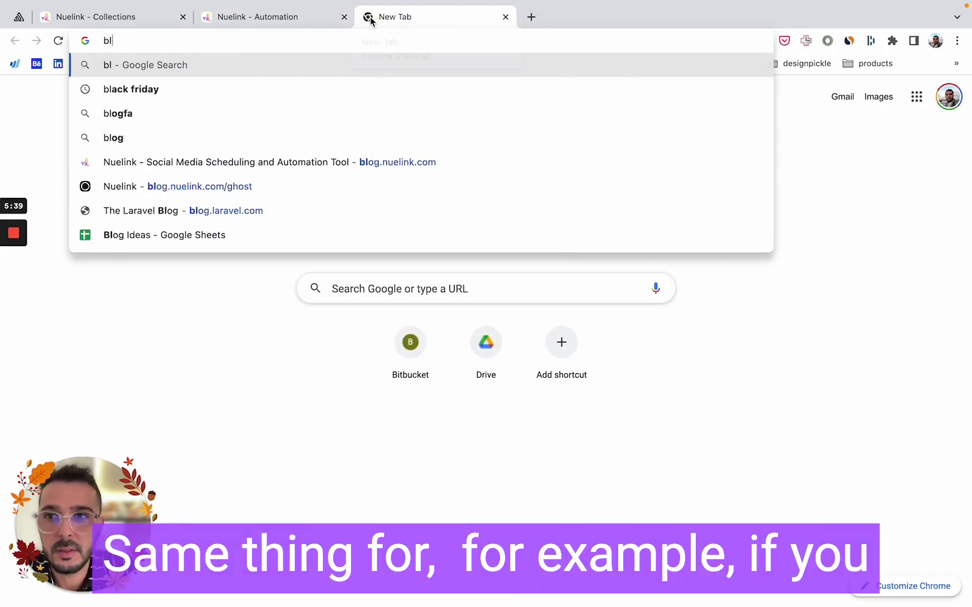
{"action": "type", "text": "og"}
{"action": "key", "text": "Return"}
{"action": "left_click", "coordinate": [362, 39]}
{"action": "key", "text": "super+c"}
Back on the Nuelink Automations page, start adding a new automation
{"action": "left_click", "coordinate": [239, 23]}
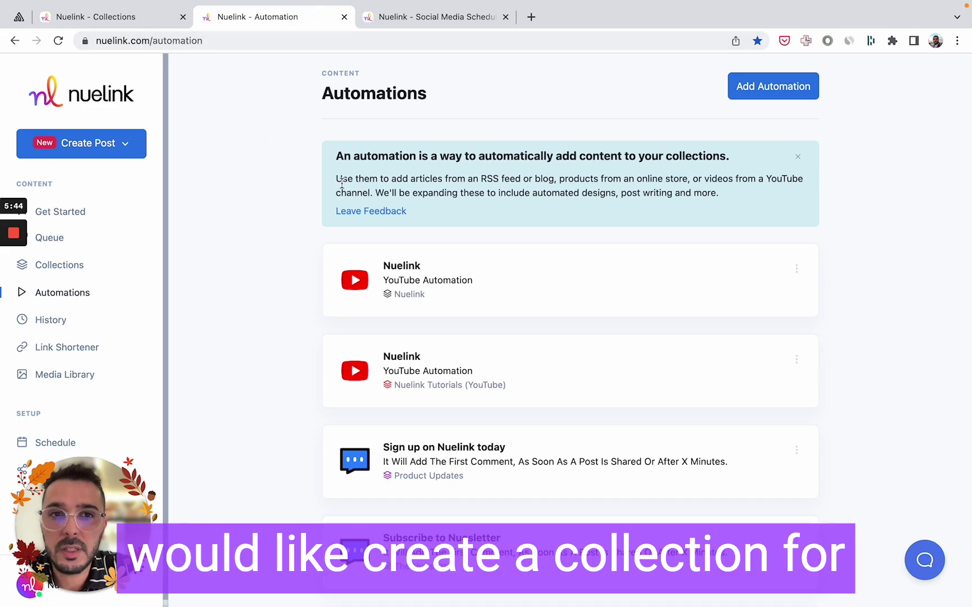
{"action": "triple_click", "coordinate": [388, 157]}
{"action": "left_click", "coordinate": [316, 200]}
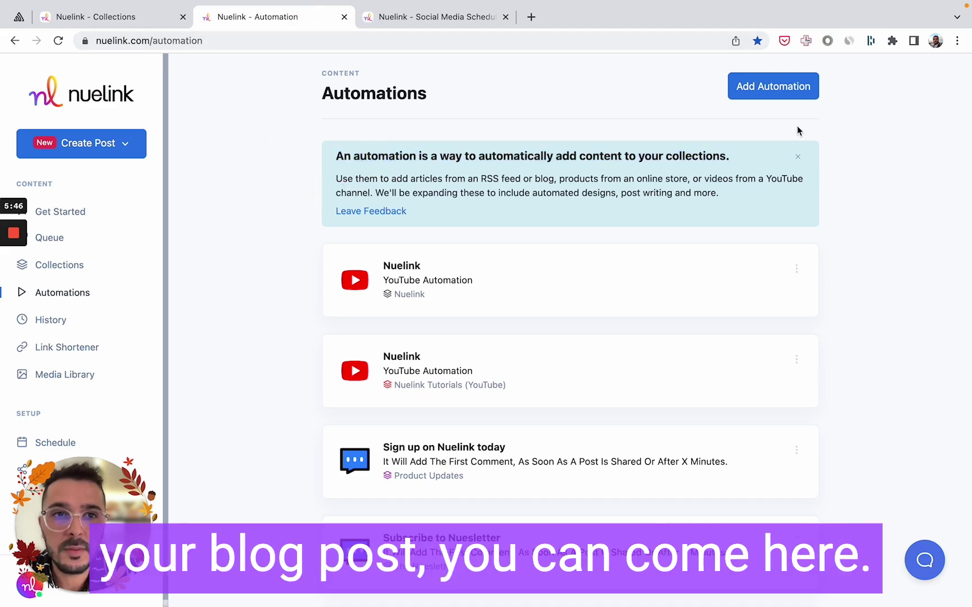
{"action": "left_click", "coordinate": [790, 87]}
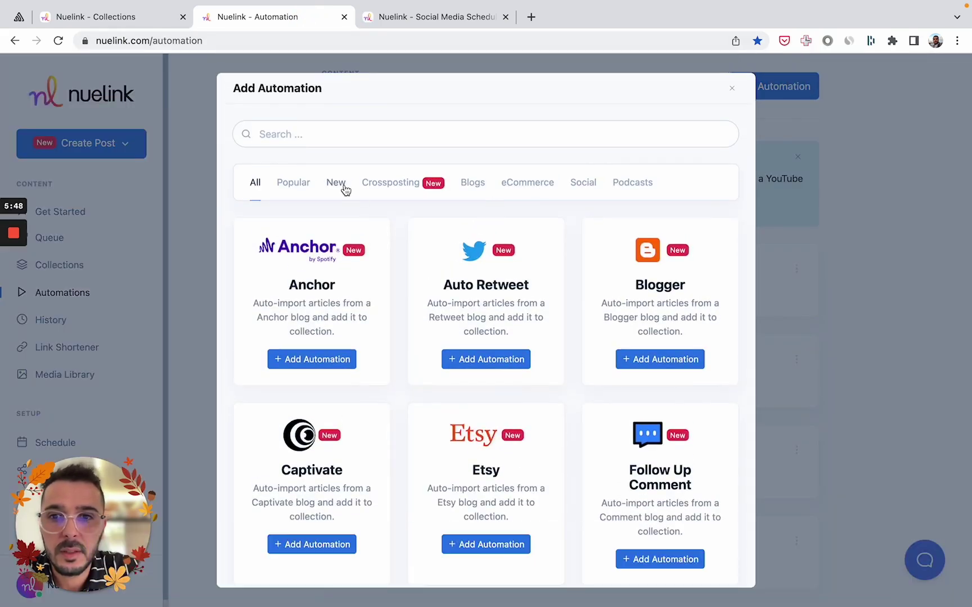
{"action": "left_click", "coordinate": [470, 186]}
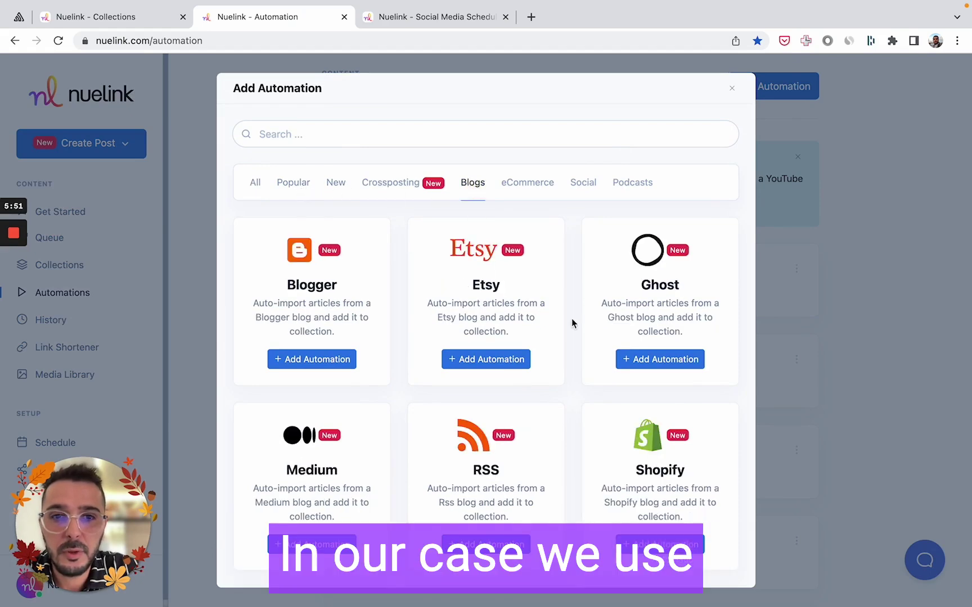
{"action": "left_click", "coordinate": [635, 358]}
{"action": "left_click", "coordinate": [384, 160]}
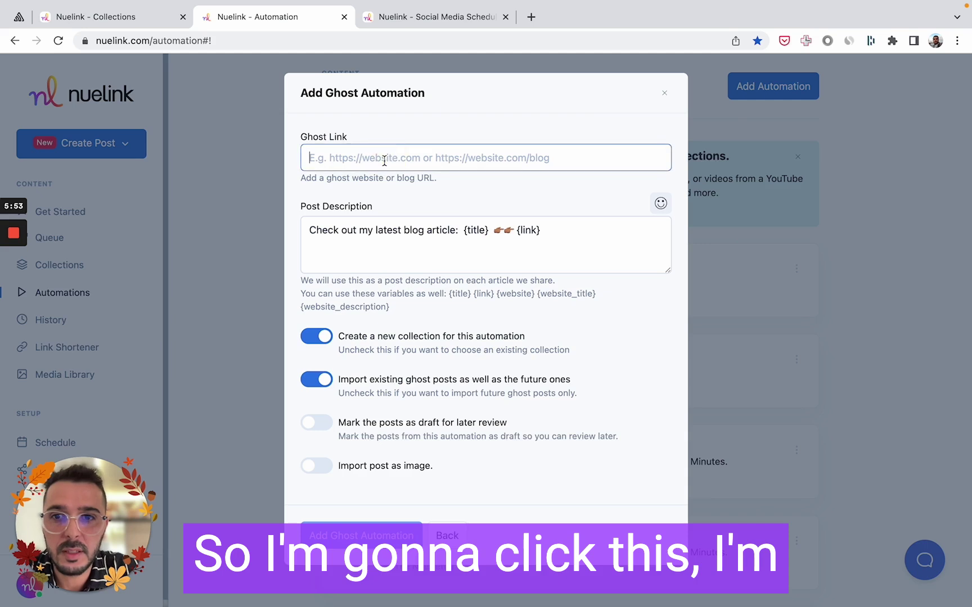
{"action": "key", "text": "super+v"}
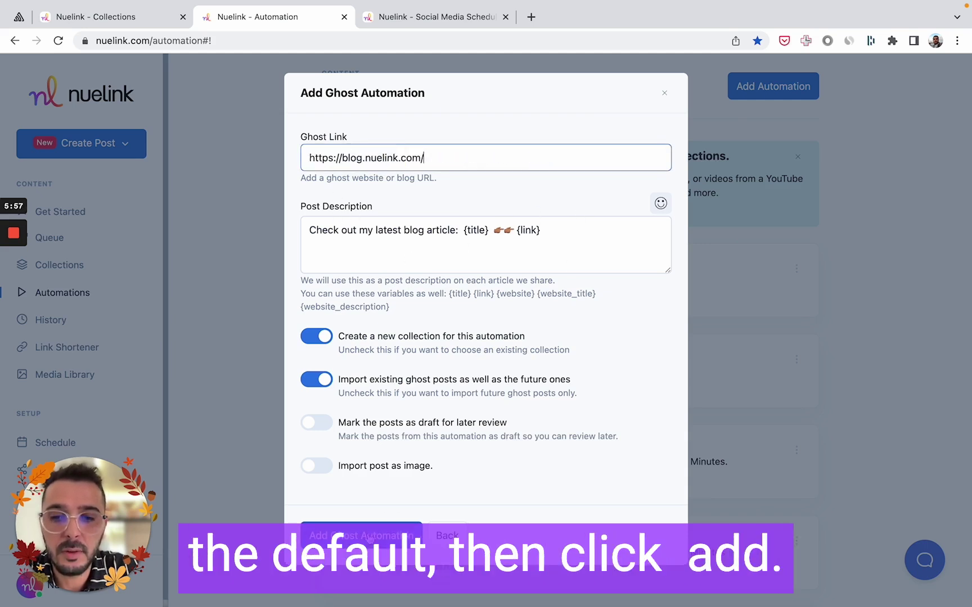
{"action": "left_click", "coordinate": [369, 537]}
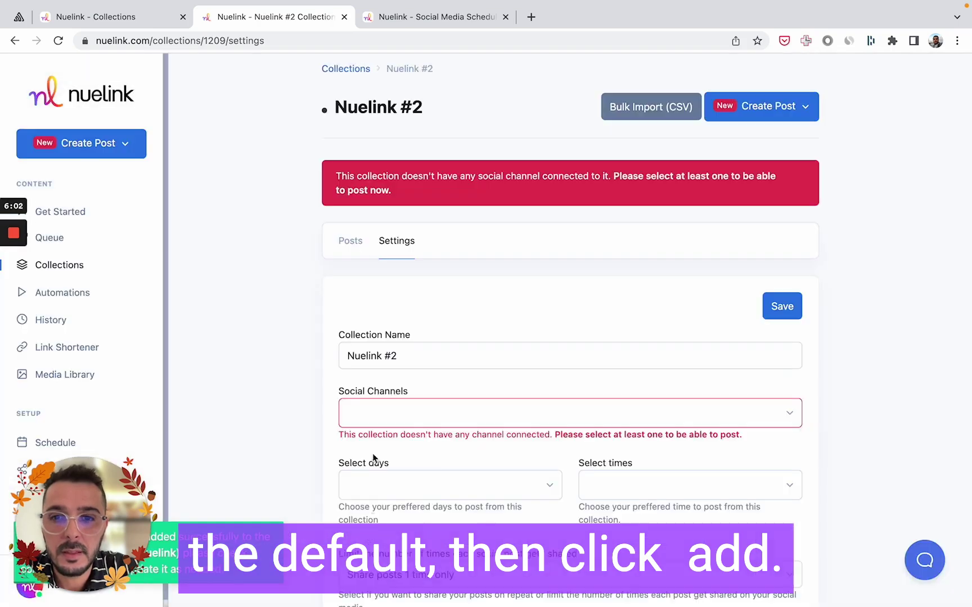
Post Nuelink #2 to the Nuelink Twitter account, adding Tuesday, on Evergreen repeat
{"action": "left_click", "coordinate": [374, 413]}
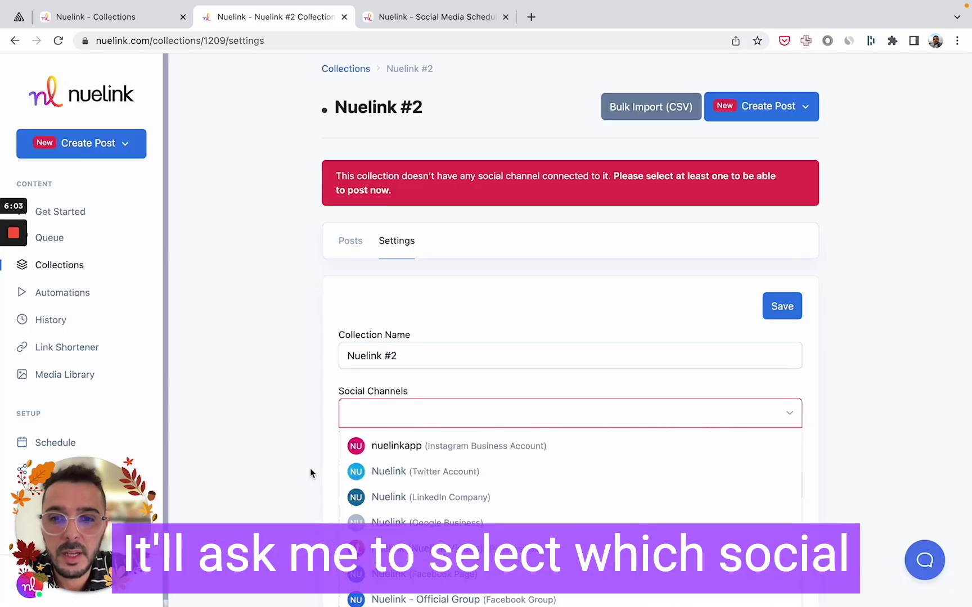
{"action": "scroll", "coordinate": [400, 402], "scroll_direction": "down", "scroll_amount": 2}
{"action": "left_click", "coordinate": [401, 400]}
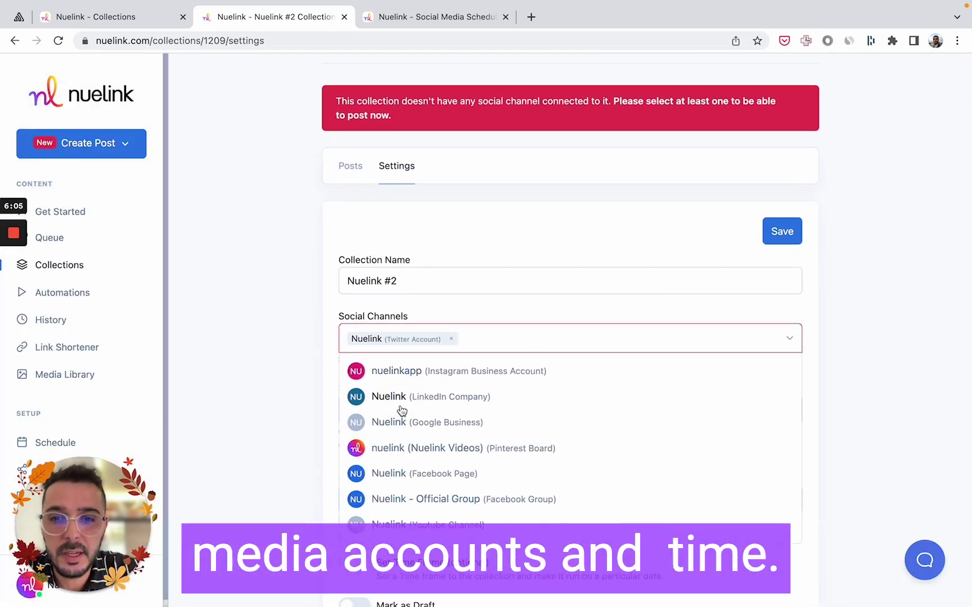
{"action": "left_click", "coordinate": [272, 384]}
{"action": "left_click", "coordinate": [390, 414]}
{"action": "left_click", "coordinate": [371, 464]}
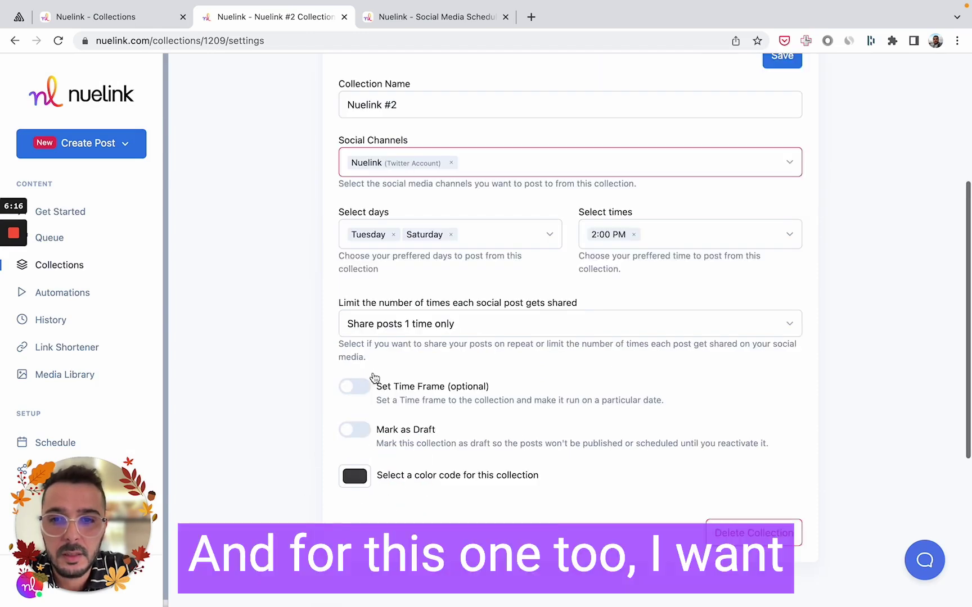
{"action": "left_click", "coordinate": [412, 326]}
{"action": "left_click", "coordinate": [394, 314]}
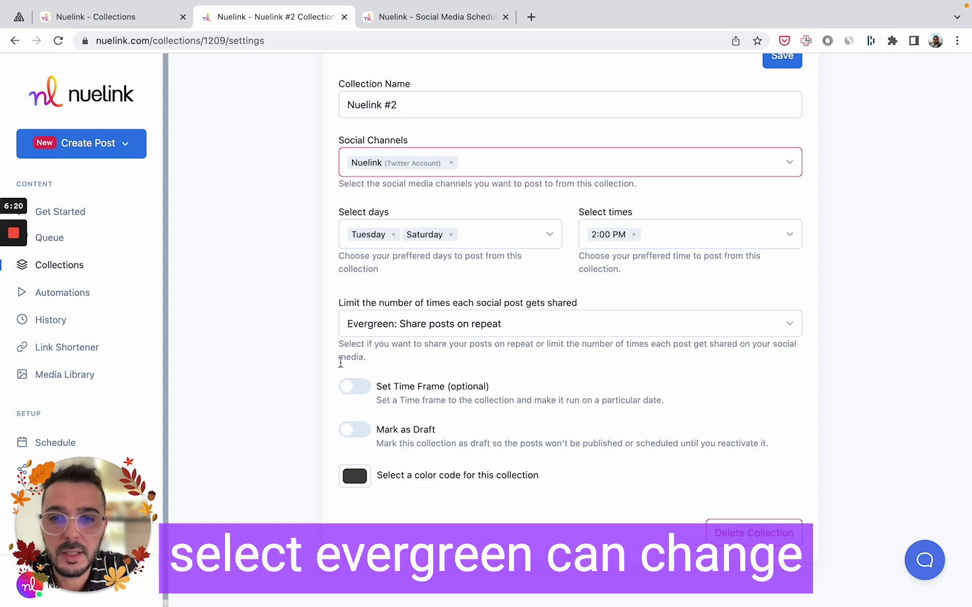
Set the collection's colour code to a deep blue
{"action": "left_click", "coordinate": [354, 476]}
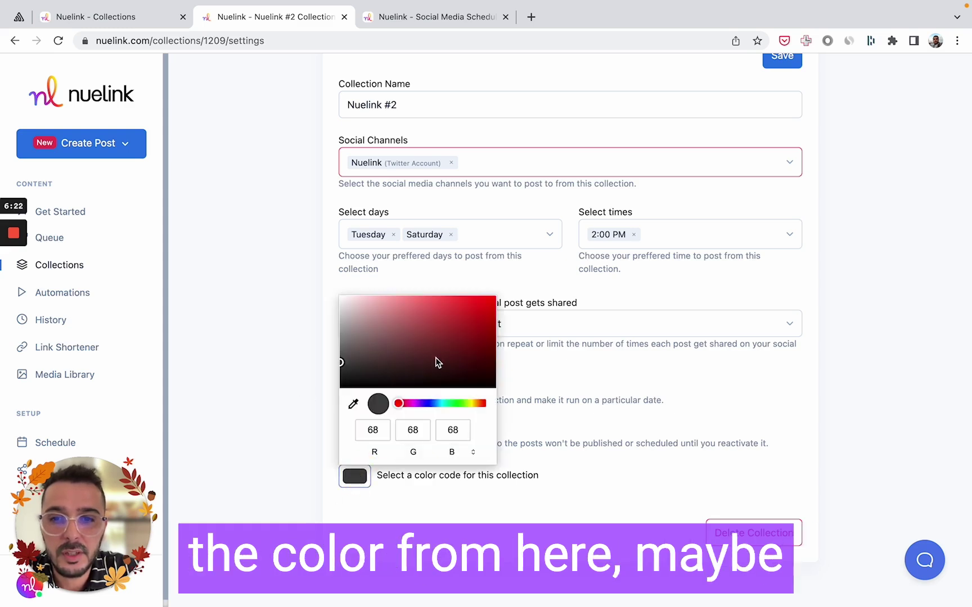
{"action": "left_click", "coordinate": [430, 403]}
{"action": "left_click_drag", "start_coordinate": [481, 308], "coordinate": [485, 311]}
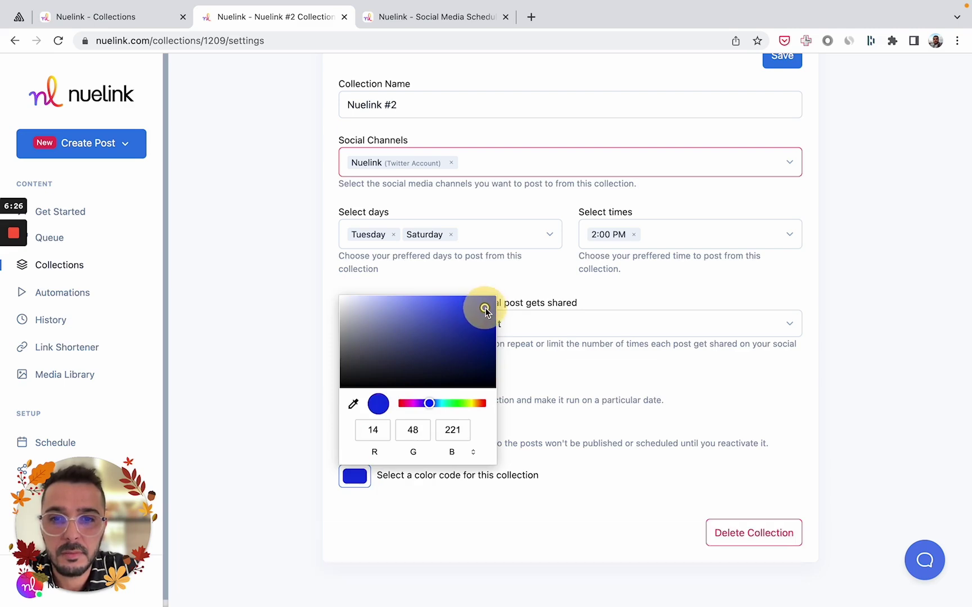
{"action": "left_click", "coordinate": [260, 340]}
Save and confirm the collection update, then view its list of posts
{"action": "scroll", "coordinate": [260, 341], "scroll_direction": "up", "scroll_amount": 2}
{"action": "left_click", "coordinate": [768, 123]}
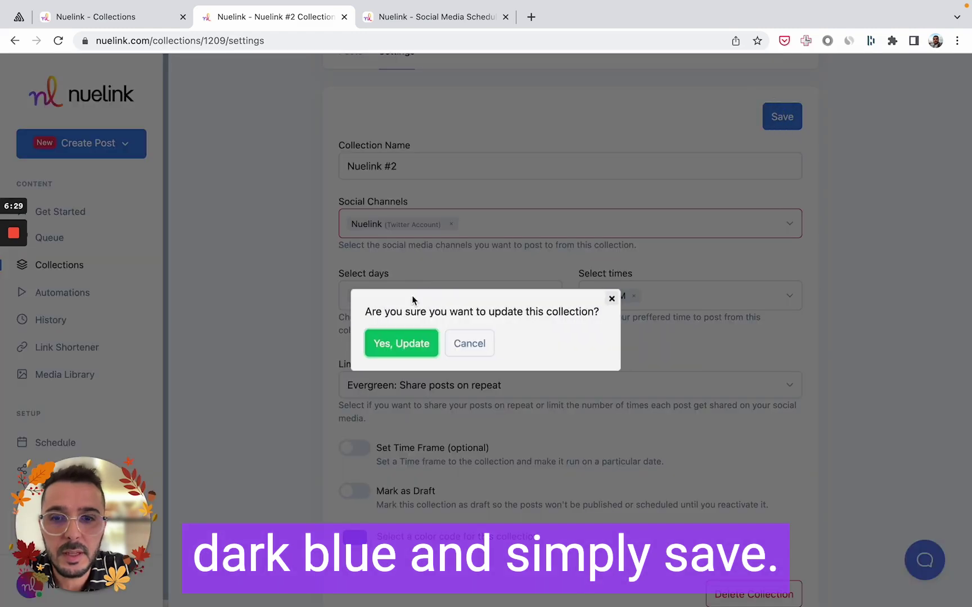
{"action": "left_click", "coordinate": [401, 342]}
{"action": "triple_click", "coordinate": [401, 295]}
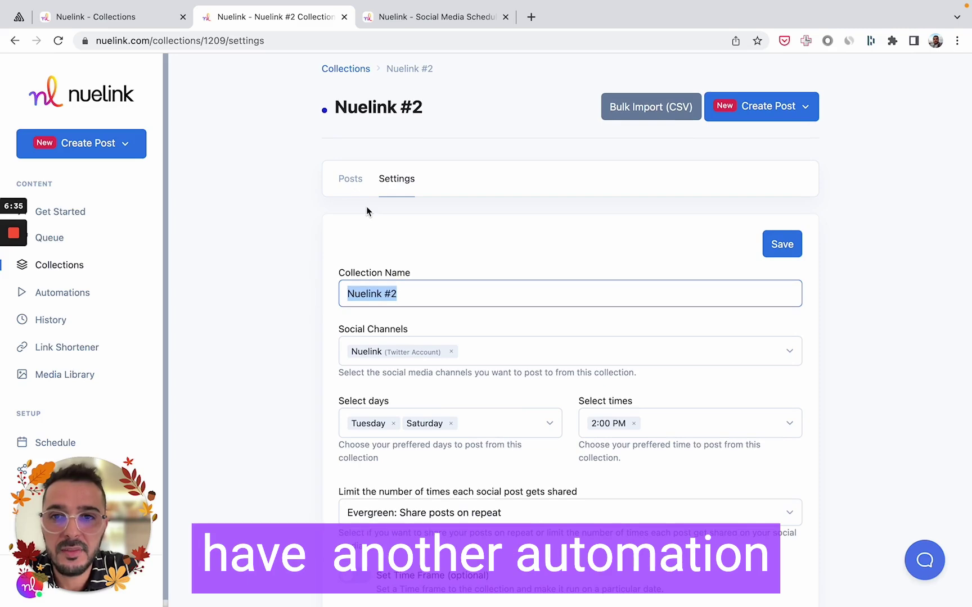
{"action": "left_click", "coordinate": [353, 180]}
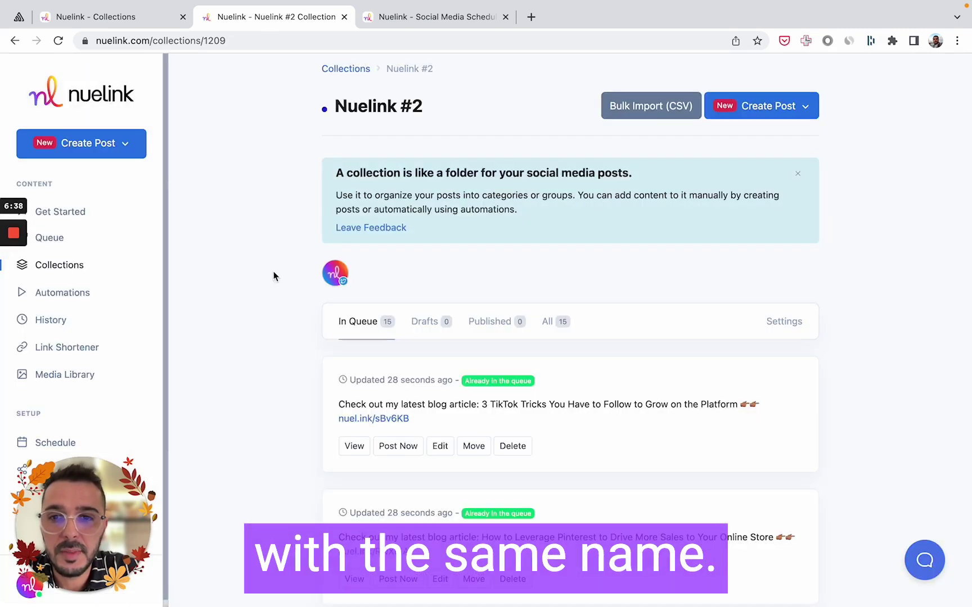
Open the first post's nuel.ink short link and read the TikTok tricks blog post
{"action": "scroll", "coordinate": [265, 297], "scroll_direction": "down", "scroll_amount": 5}
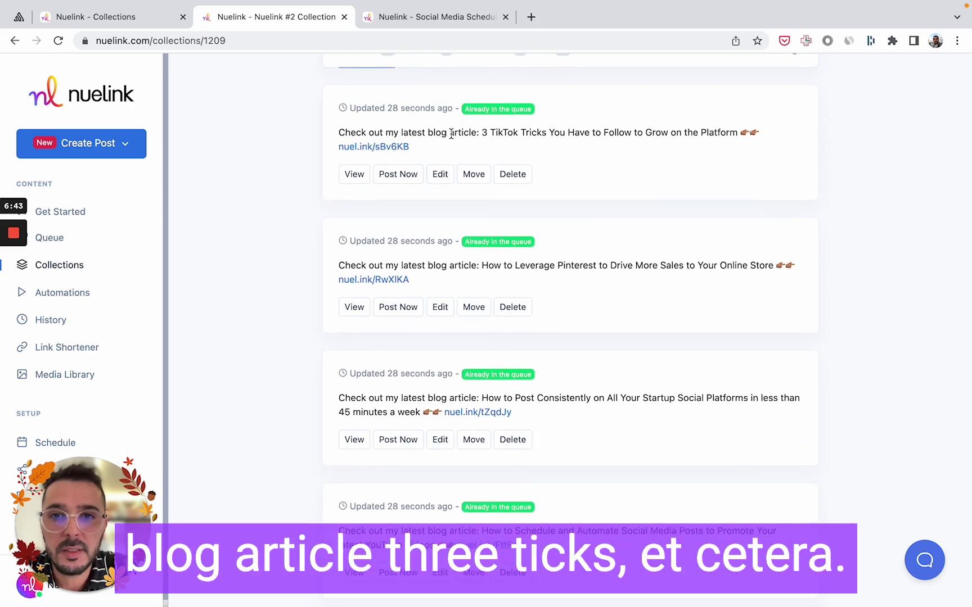
{"action": "left_click_drag", "start_coordinate": [482, 133], "coordinate": [543, 133]}
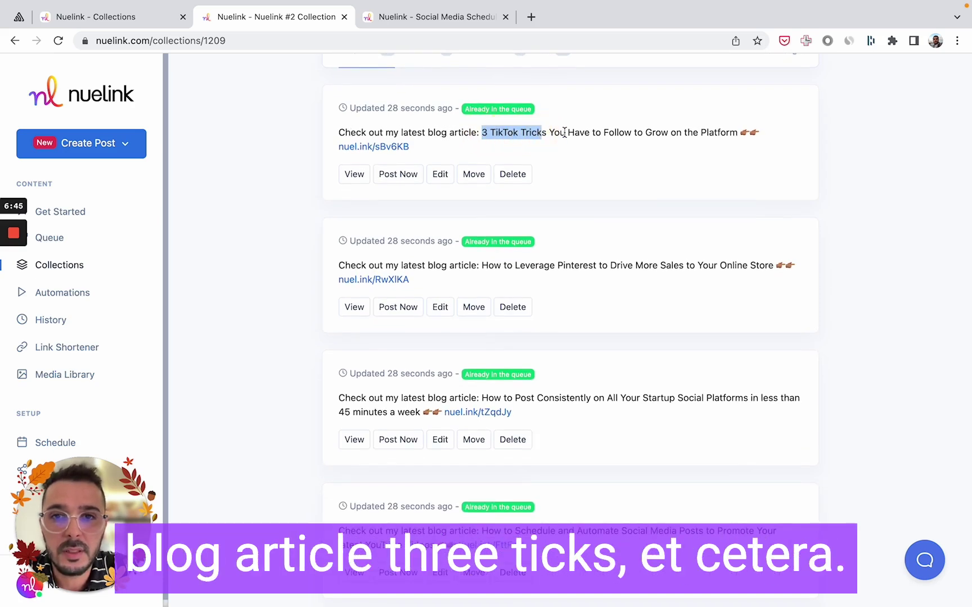
{"action": "left_click", "coordinate": [564, 132]}
{"action": "left_click", "coordinate": [392, 148]}
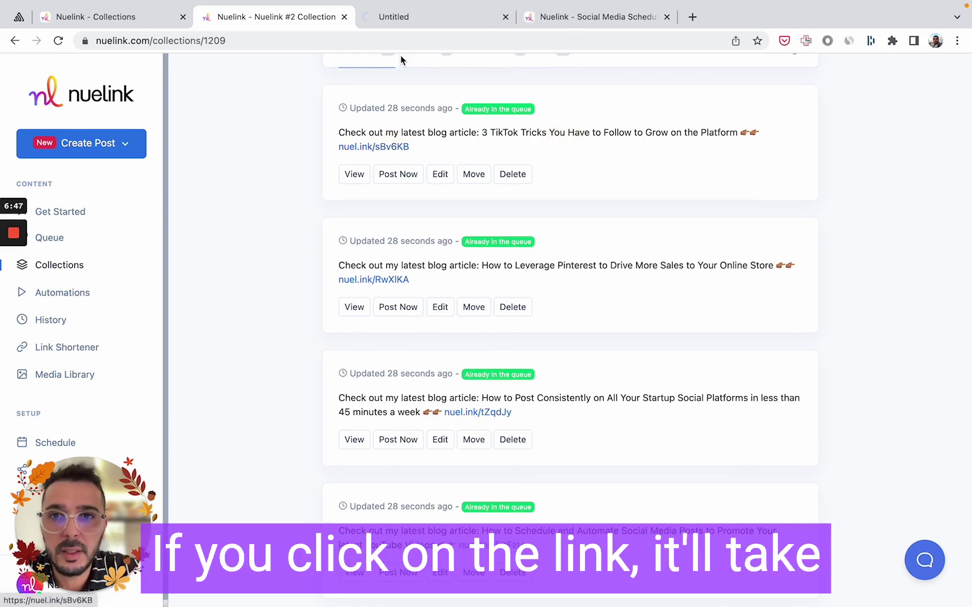
{"action": "left_click", "coordinate": [425, 18]}
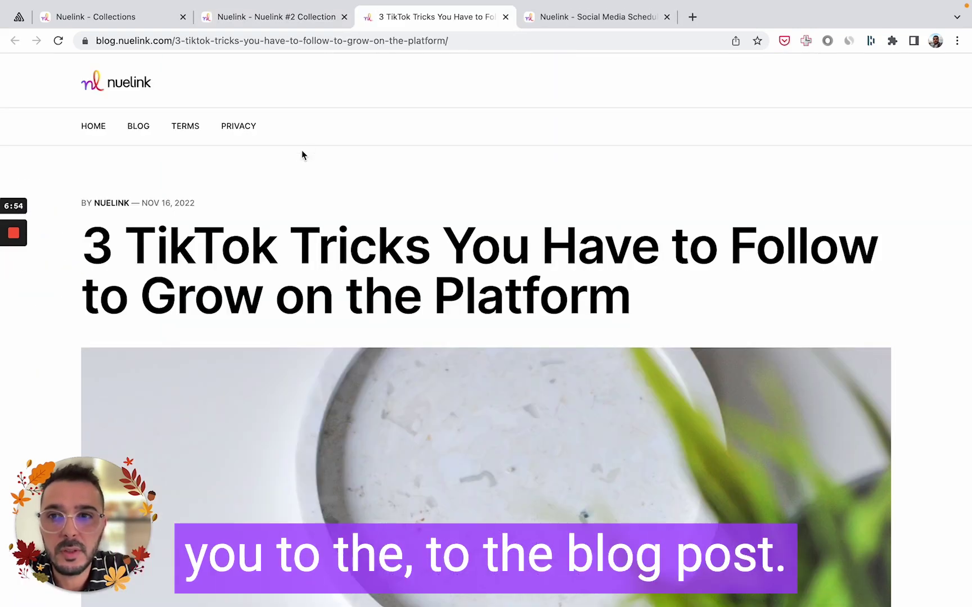
{"action": "scroll", "coordinate": [297, 179], "scroll_direction": "down", "scroll_amount": 2}
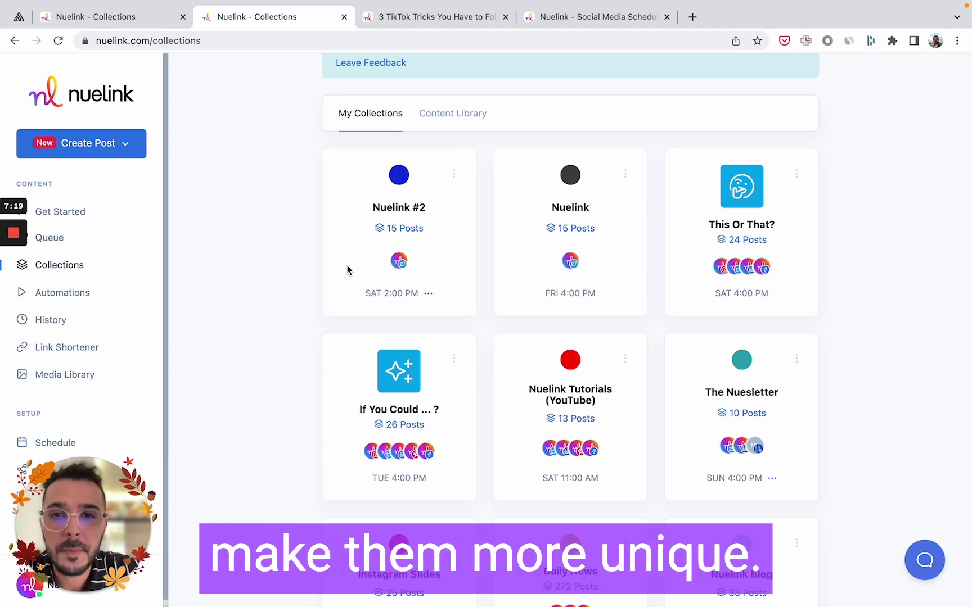
Browse the Automations list and peek at the 'Sign up on Nuelink today' options menu
{"action": "left_click", "coordinate": [62, 292]}
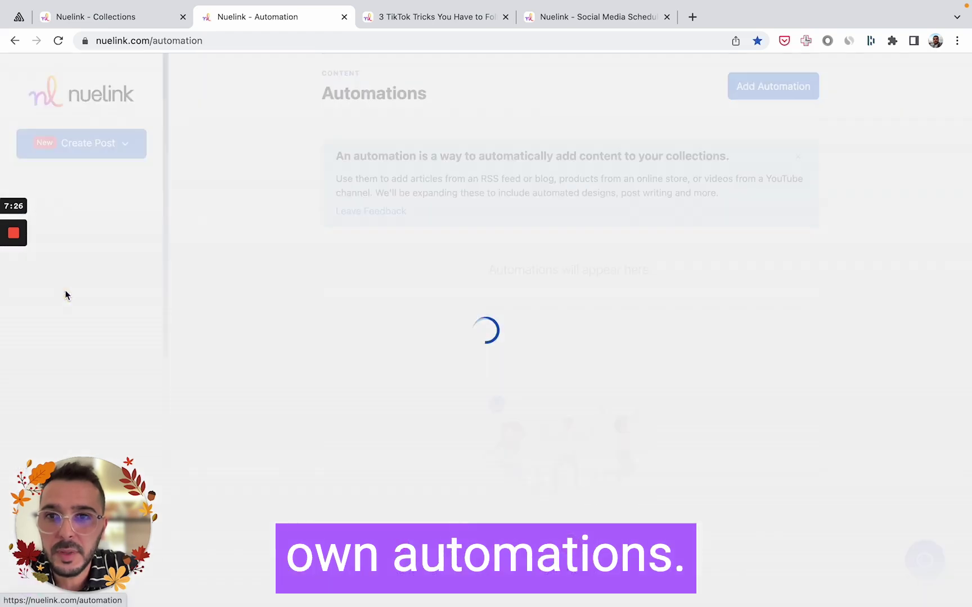
{"action": "scroll", "coordinate": [357, 230], "scroll_direction": "down", "scroll_amount": 2}
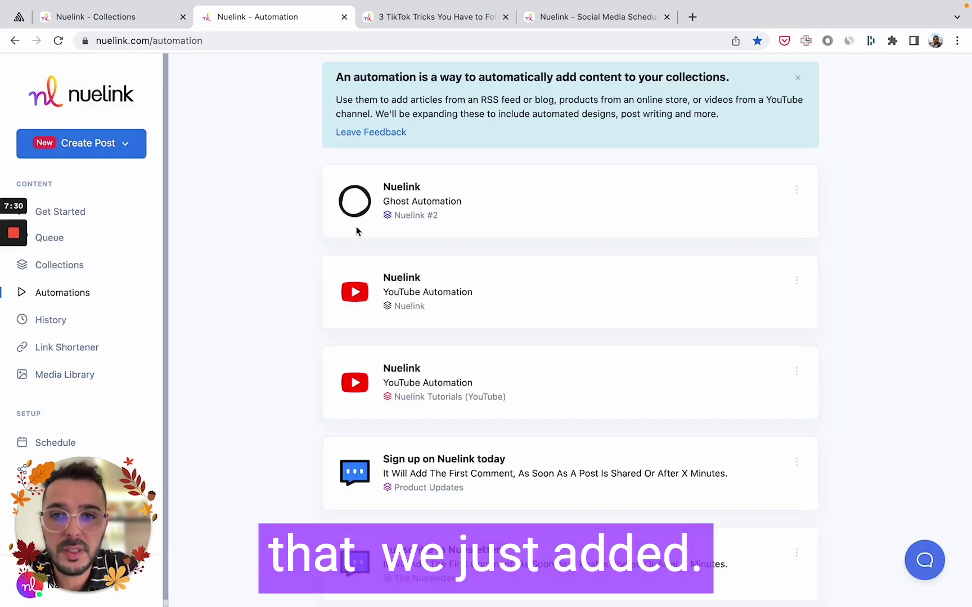
{"action": "scroll", "coordinate": [306, 299], "scroll_direction": "down", "scroll_amount": 5}
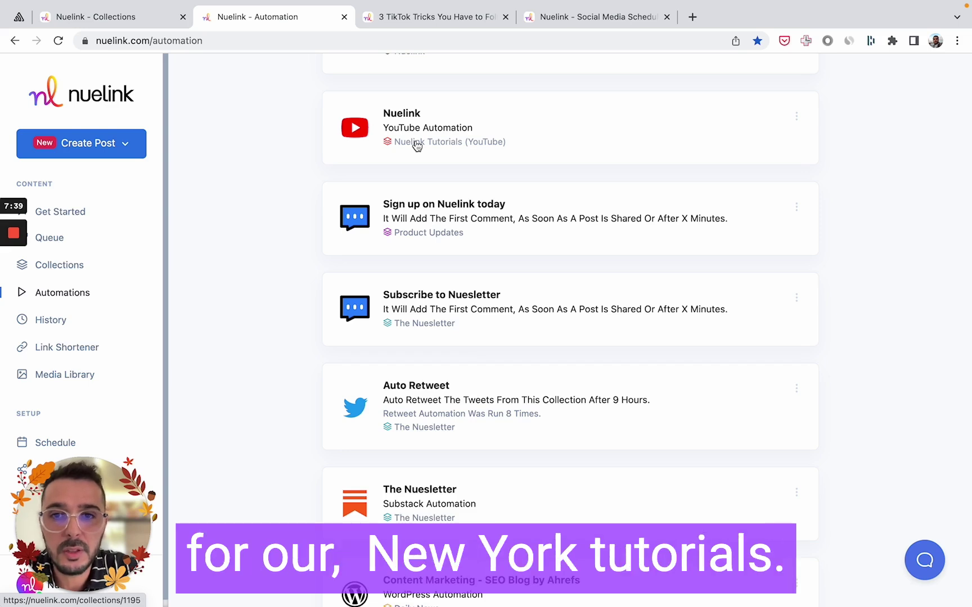
{"action": "scroll", "coordinate": [329, 202], "scroll_direction": "down", "scroll_amount": 2}
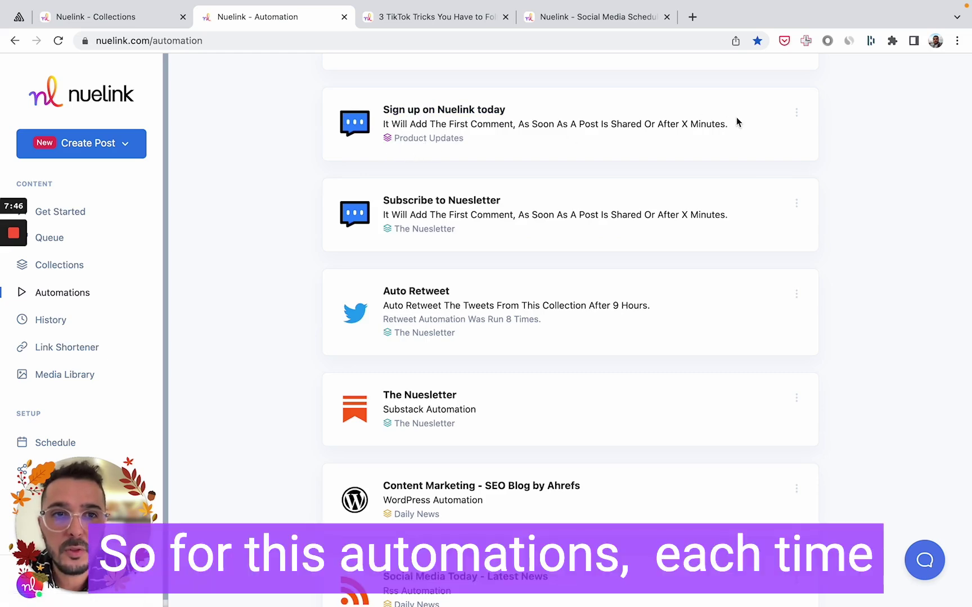
{"action": "left_click", "coordinate": [795, 116]}
{"action": "left_click", "coordinate": [535, 160]}
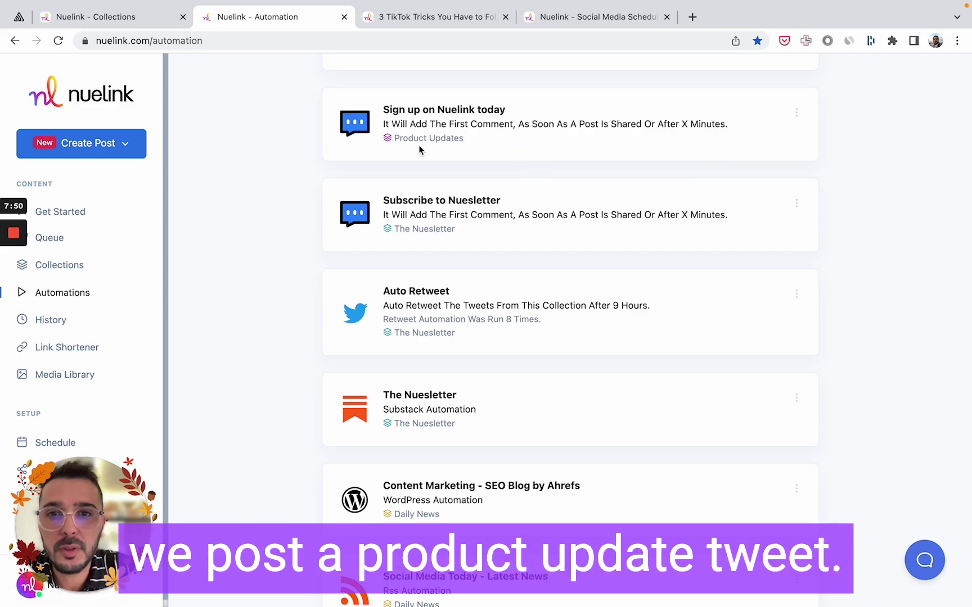
Edit the 'Sign up on Nuelink today' automation, placing the cursor at the typo 'fron' in its comment
{"action": "left_click", "coordinate": [795, 114]}
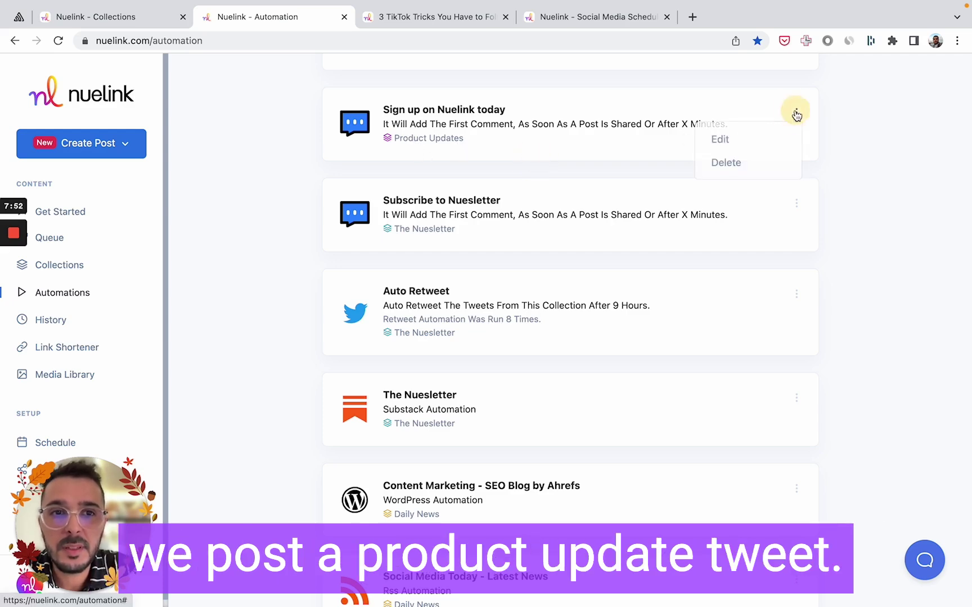
{"action": "left_click", "coordinate": [760, 135]}
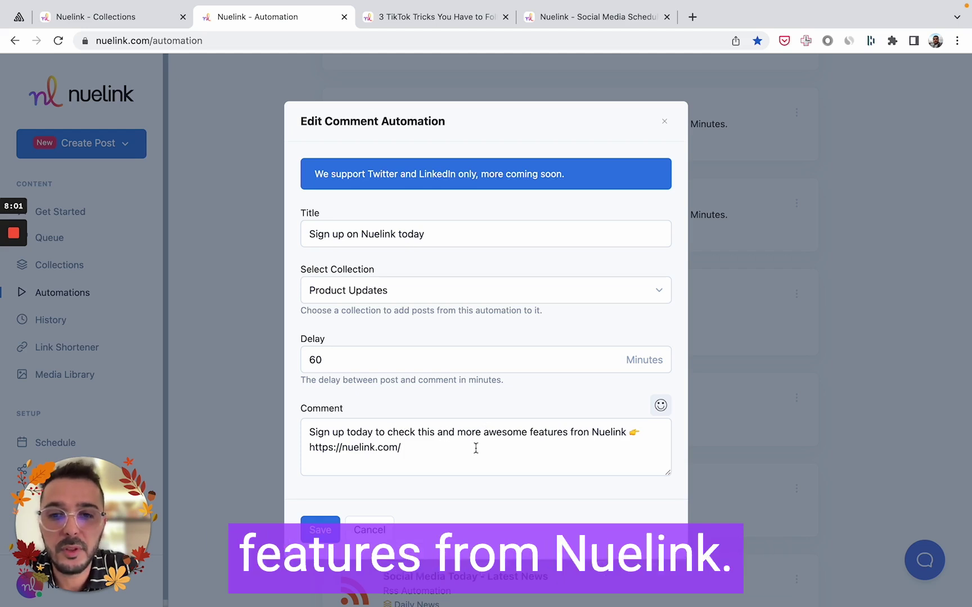
{"action": "left_click", "coordinate": [589, 432]}
Correct 'fron' to 'from' in the comment and save the automation
{"action": "key", "text": "BackSpace"}
{"action": "type", "text": "m"}
{"action": "left_click", "coordinate": [320, 530]}
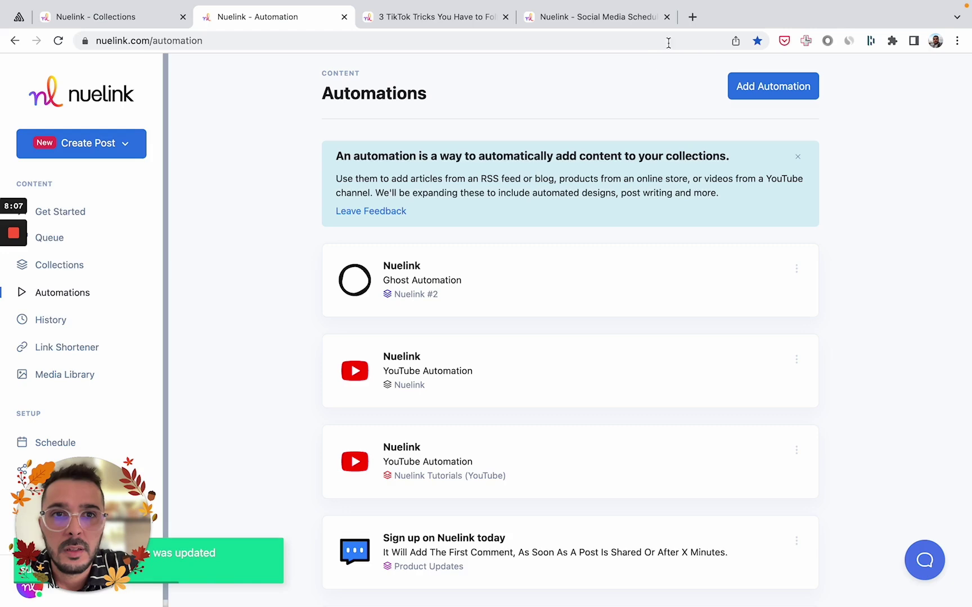
In a new tab, review the Nuelink Twitter profile's recent tweets and their follow-up comments
{"action": "left_click", "coordinate": [691, 25]}
{"action": "type", "text": "twitter.com/home"}
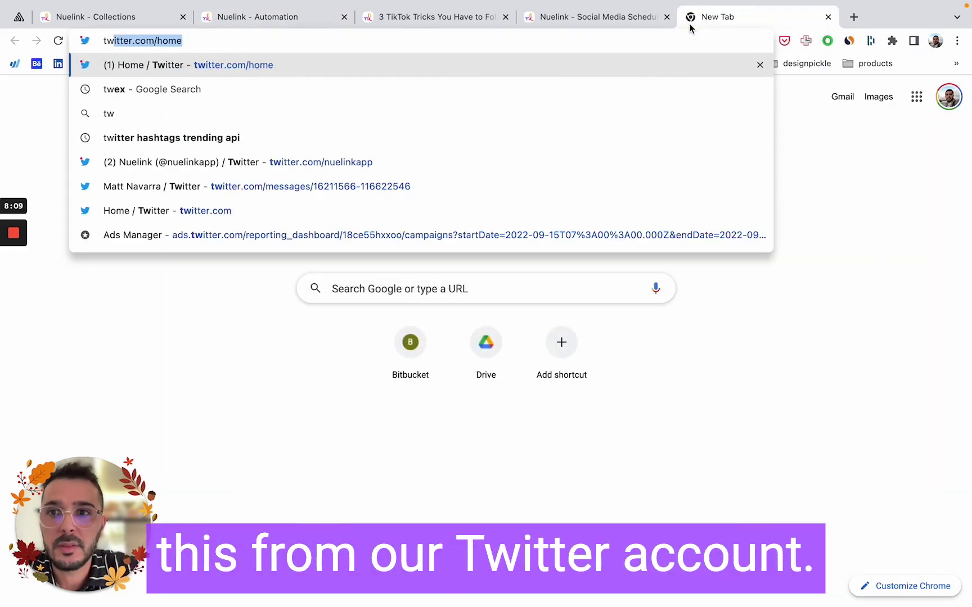
{"action": "left_click", "coordinate": [421, 167]}
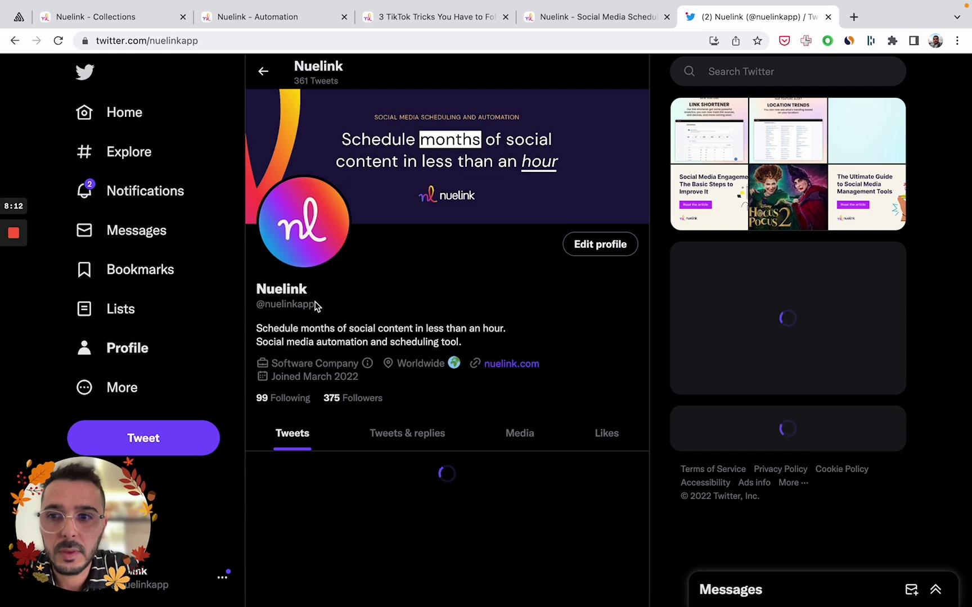
{"action": "scroll", "coordinate": [310, 341], "scroll_direction": "down", "scroll_amount": 10}
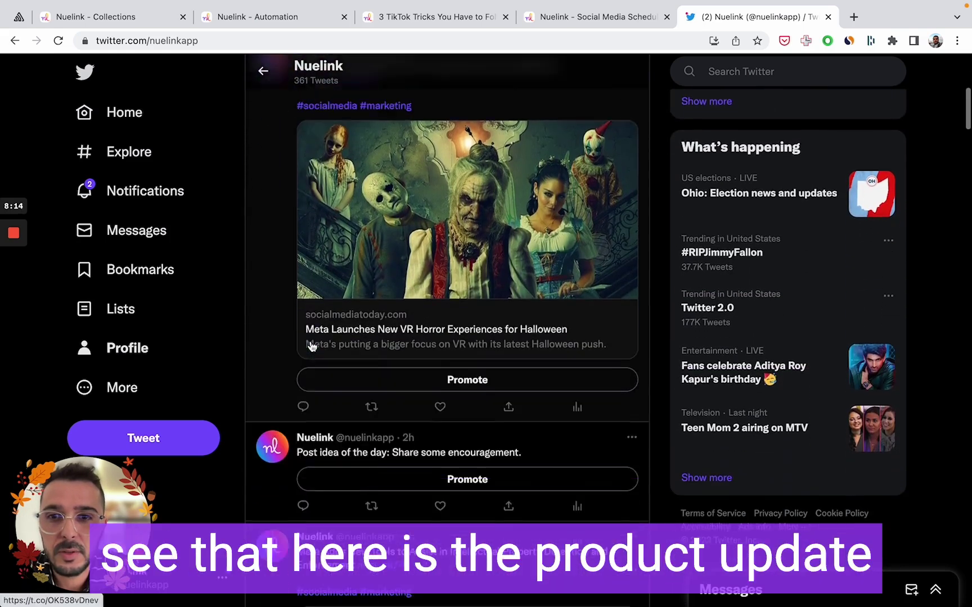
{"action": "scroll", "coordinate": [311, 345], "scroll_direction": "down", "scroll_amount": 3}
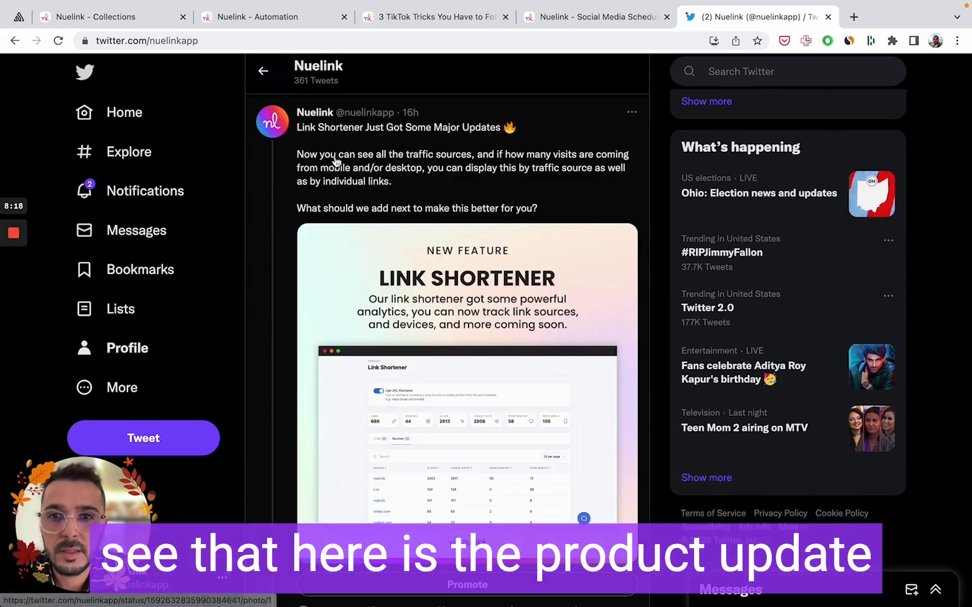
{"action": "scroll", "coordinate": [337, 292], "scroll_direction": "down", "scroll_amount": 5}
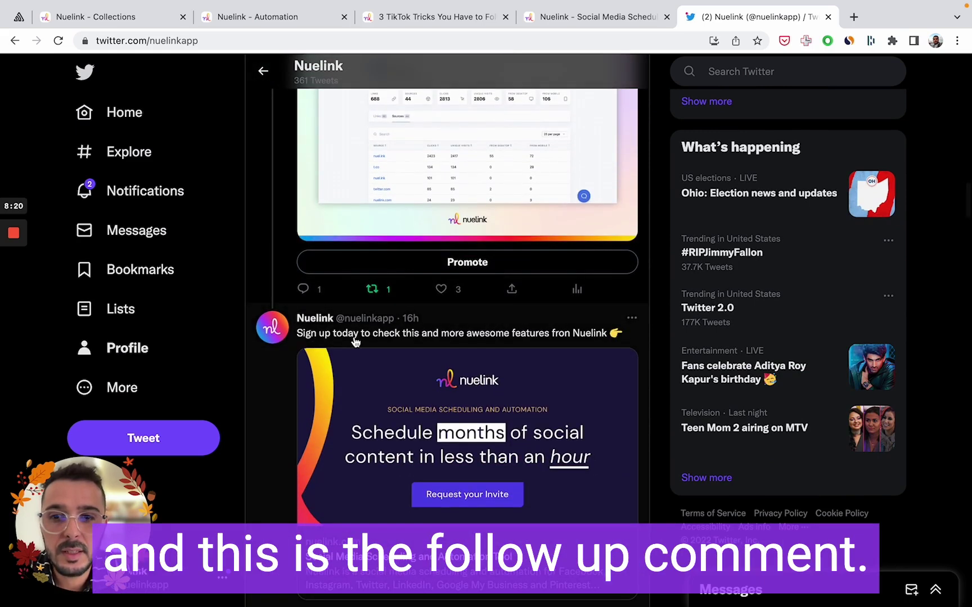
{"action": "double_click", "coordinate": [566, 336]}
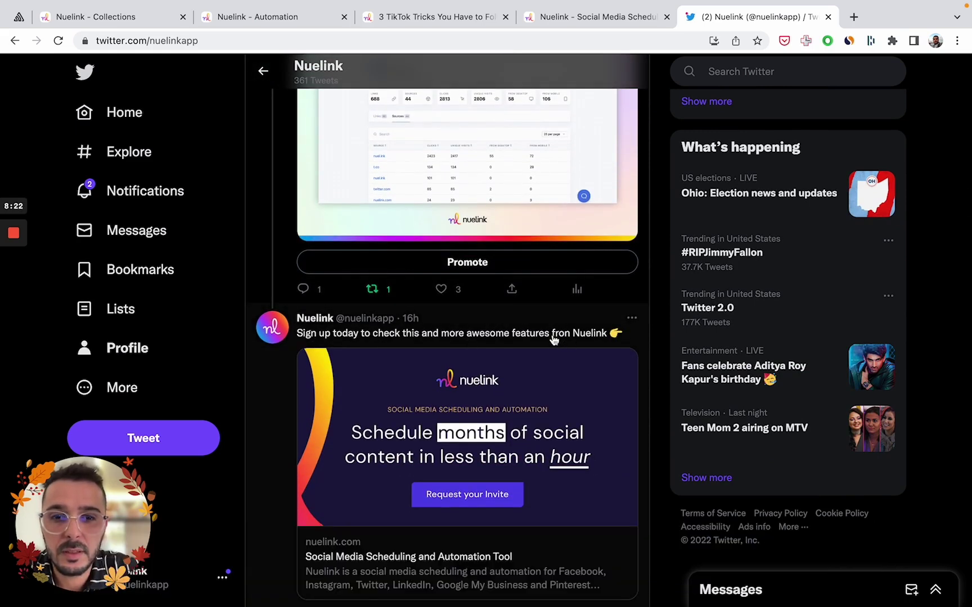
{"action": "scroll", "coordinate": [385, 340], "scroll_direction": "down", "scroll_amount": 1}
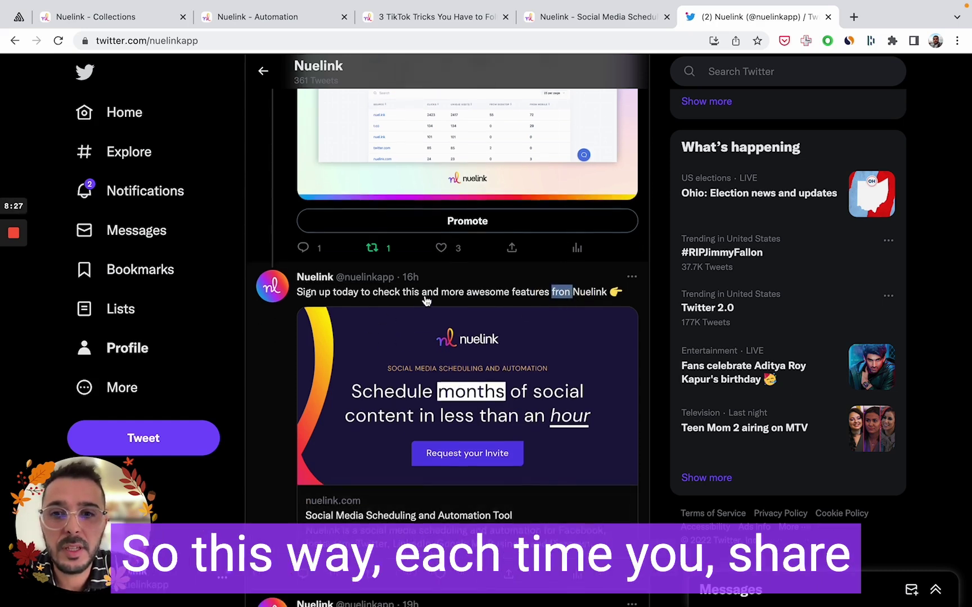
{"action": "scroll", "coordinate": [426, 301], "scroll_direction": "up", "scroll_amount": 10}
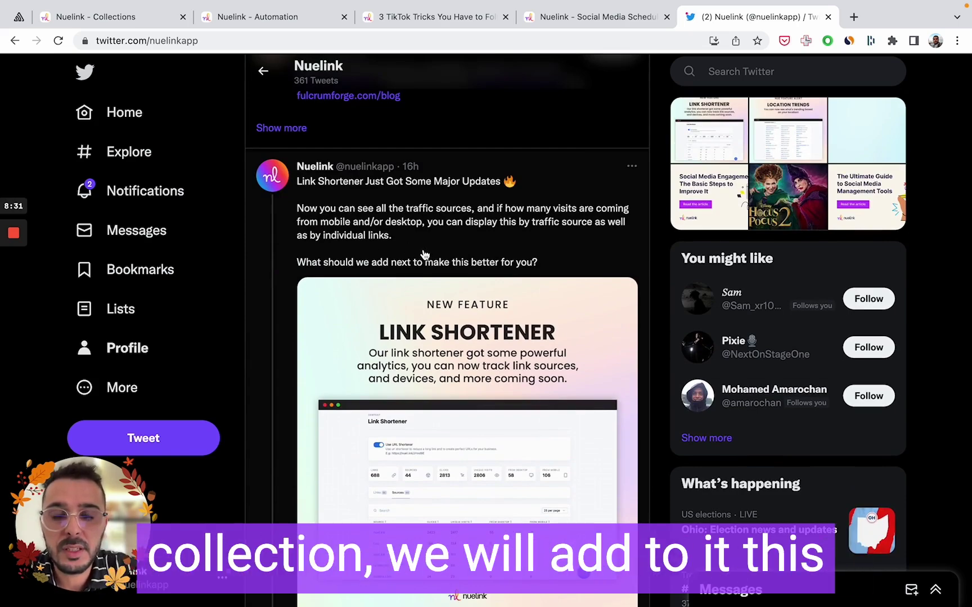
{"action": "scroll", "coordinate": [424, 253], "scroll_direction": "down", "scroll_amount": 7}
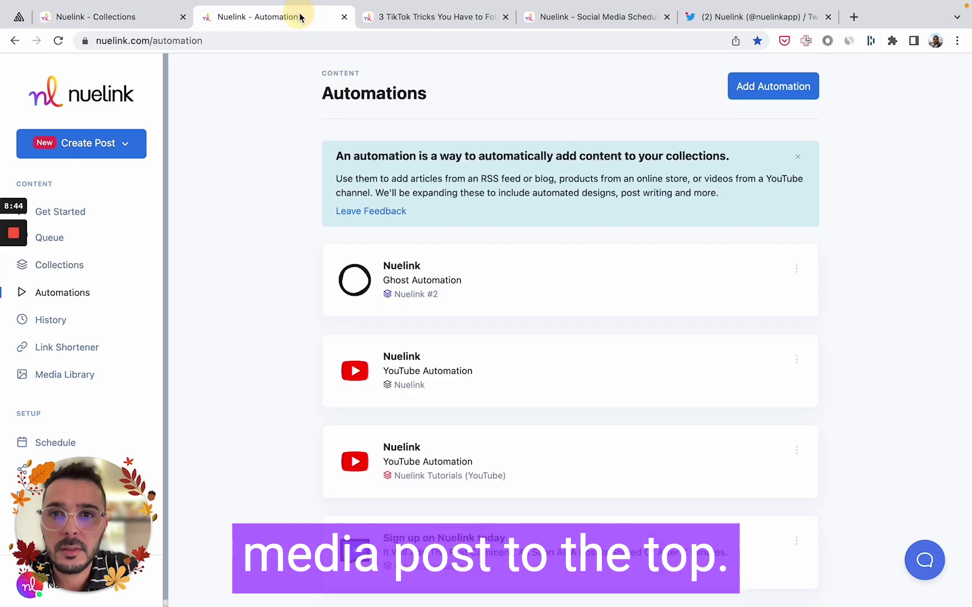
{"action": "right_click", "coordinate": [292, 15]}
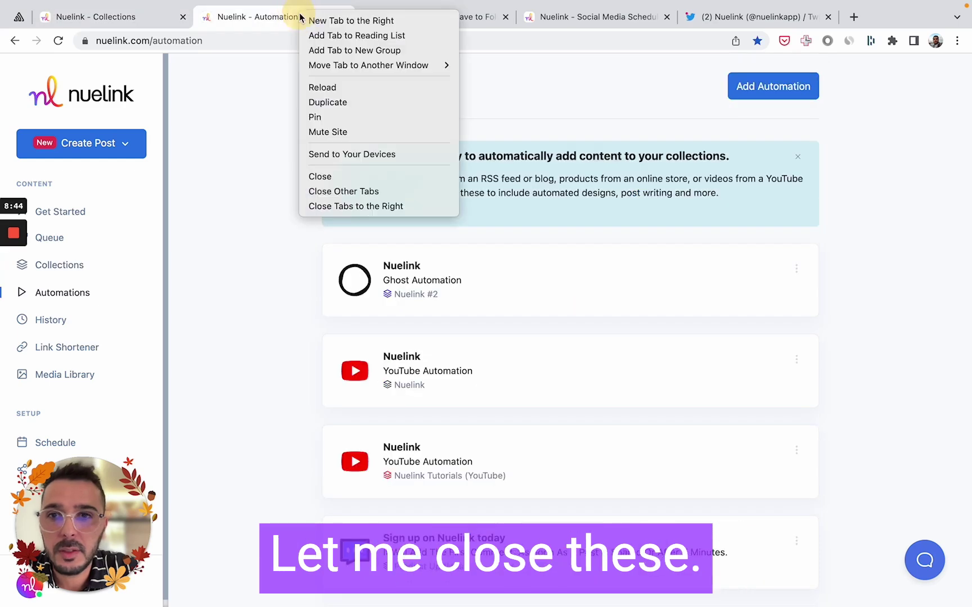
Close the three extra browser tabs to the right of the Automation tab
{"action": "left_click", "coordinate": [351, 206]}
{"action": "scroll", "coordinate": [276, 324], "scroll_direction": "down", "scroll_amount": 6}
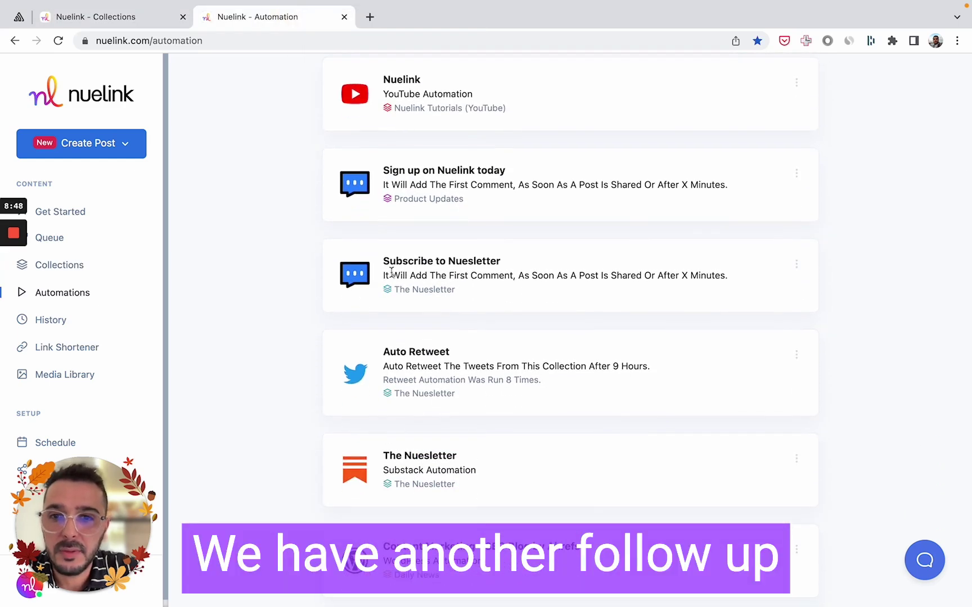
{"action": "scroll", "coordinate": [291, 284], "scroll_direction": "down", "scroll_amount": 2}
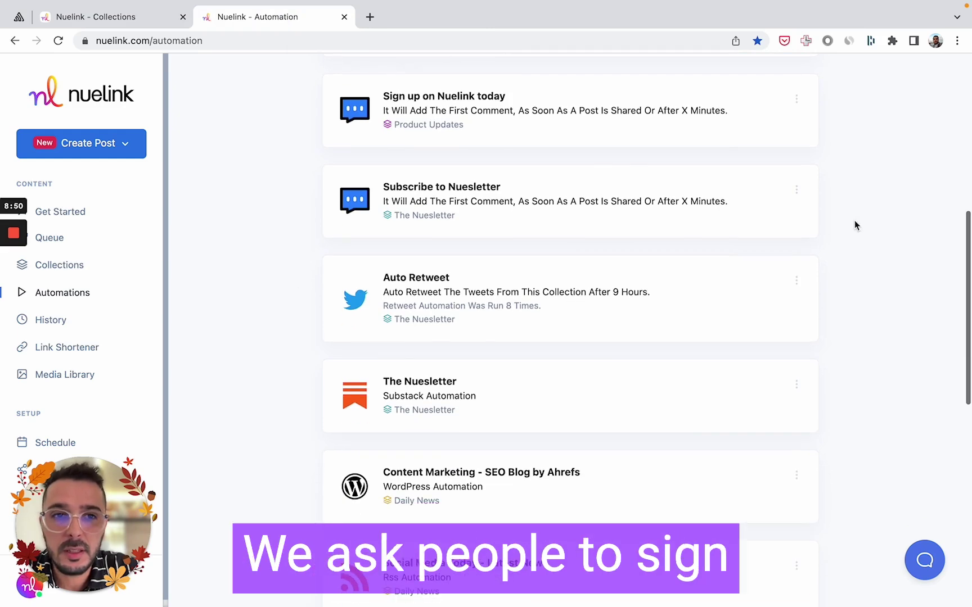
Open and close the Subscribe to Nuesletter comment automation settings
{"action": "left_click", "coordinate": [796, 190]}
{"action": "left_click", "coordinate": [752, 213]}
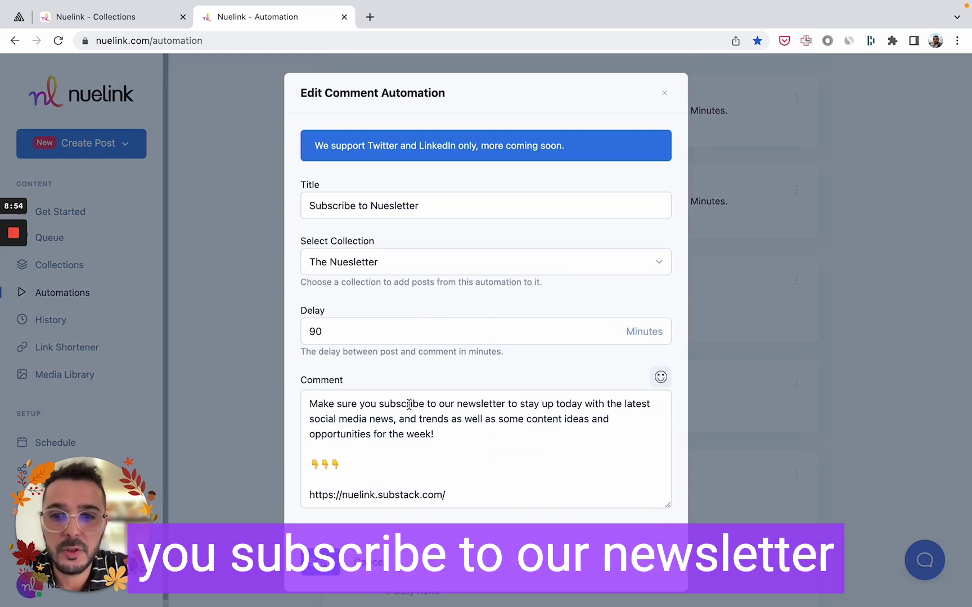
{"action": "left_click", "coordinate": [667, 94]}
{"action": "scroll", "coordinate": [360, 298], "scroll_direction": "down", "scroll_amount": 3}
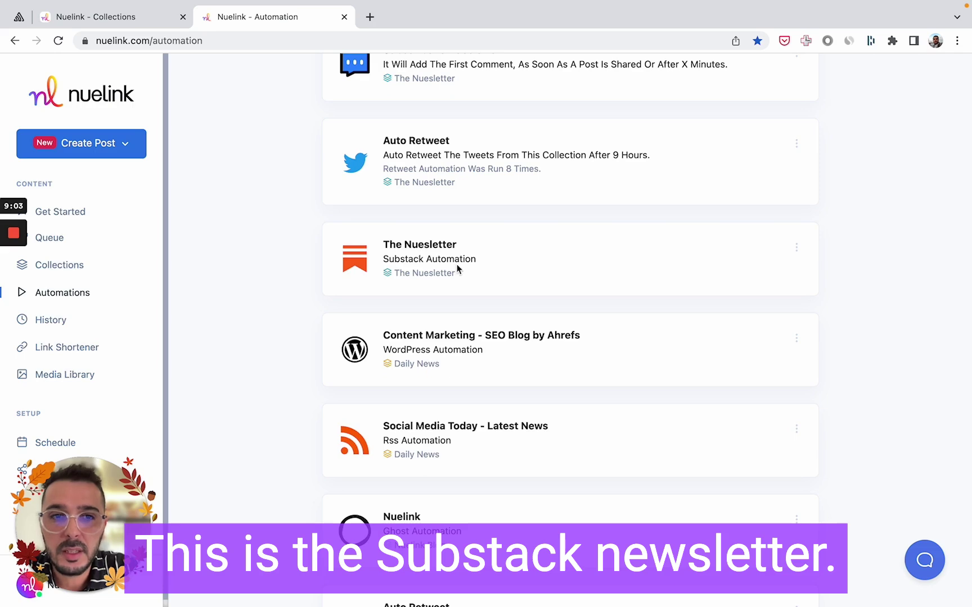
{"action": "left_click", "coordinate": [796, 247]}
{"action": "left_click", "coordinate": [720, 275]}
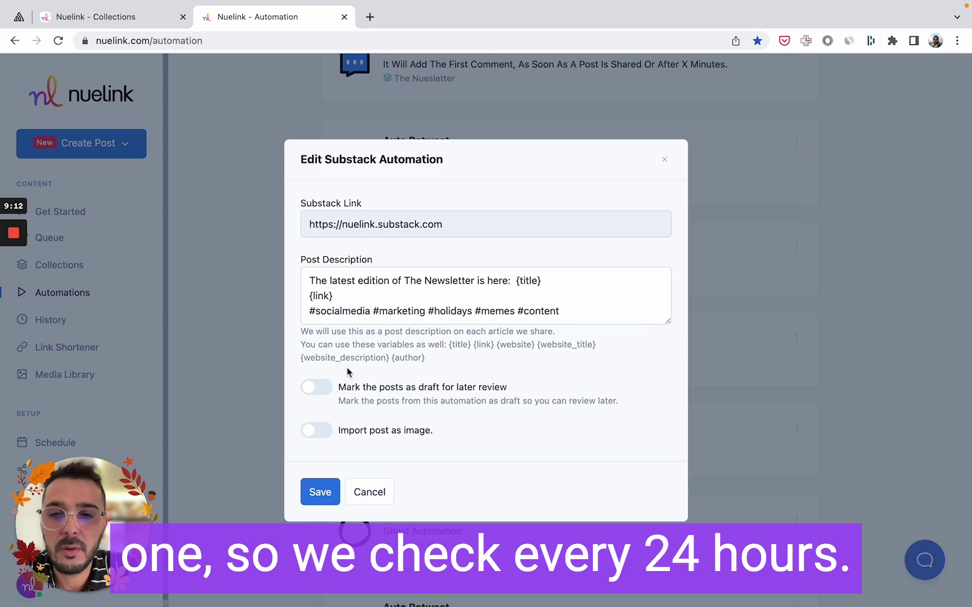
{"action": "left_click", "coordinate": [350, 498]}
{"action": "scroll", "coordinate": [278, 462], "scroll_direction": "down", "scroll_amount": 3}
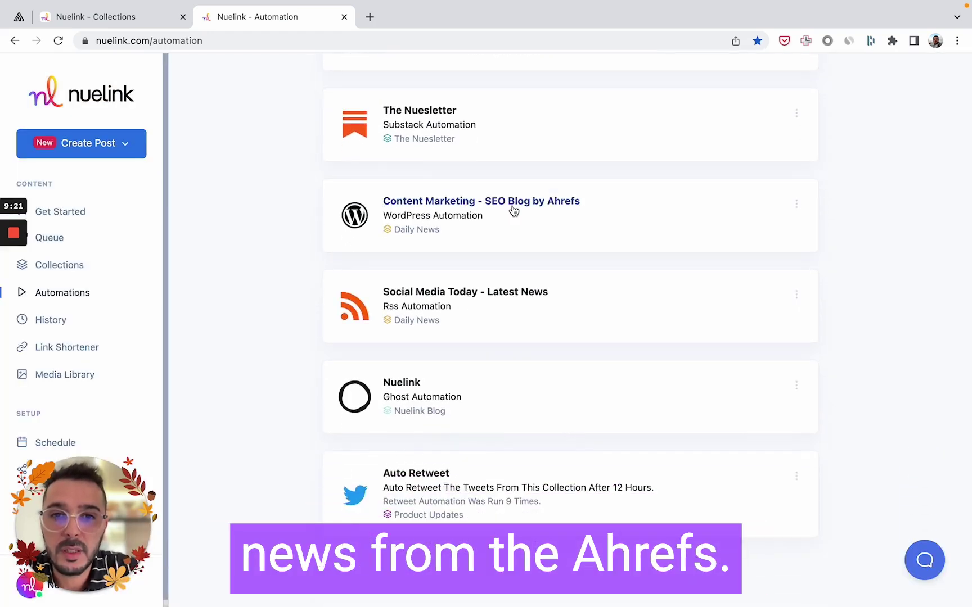
Copy the Ahrefs WordPress automation's blog link and open it in a new tab
{"action": "left_click", "coordinate": [796, 205]}
{"action": "left_click", "coordinate": [767, 230]}
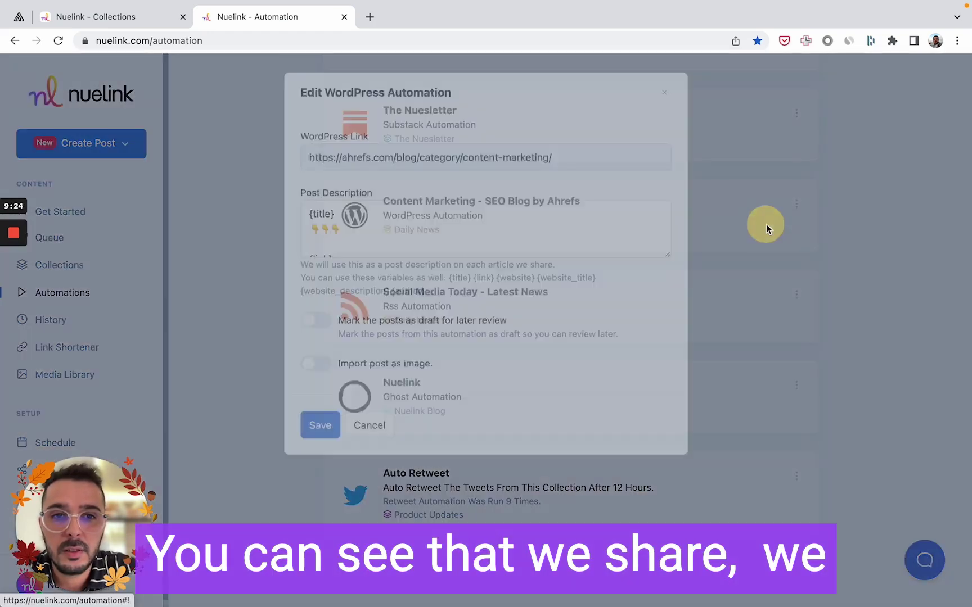
{"action": "triple_click", "coordinate": [435, 207]}
{"action": "key", "text": "ctrl+c"}
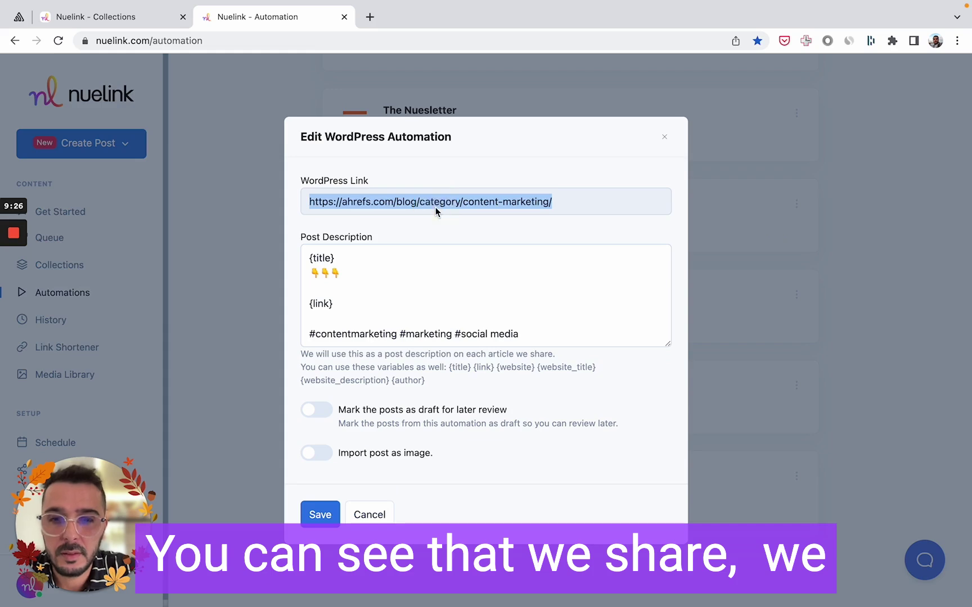
{"action": "key", "text": "ctrl+t"}
{"action": "key", "text": "ctrl+v"}
{"action": "key", "text": "Return"}
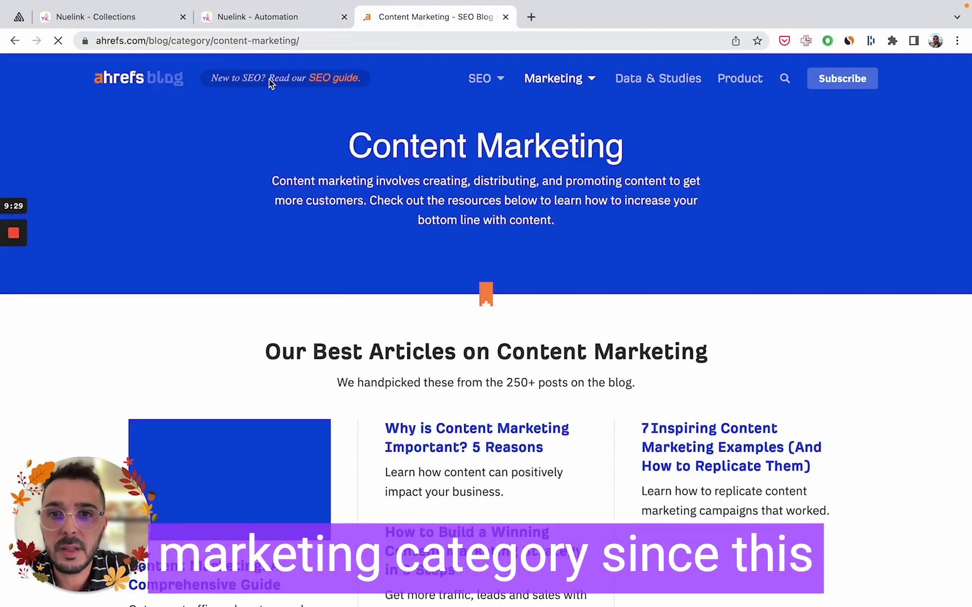
{"action": "scroll", "coordinate": [280, 192], "scroll_direction": "down", "scroll_amount": 2}
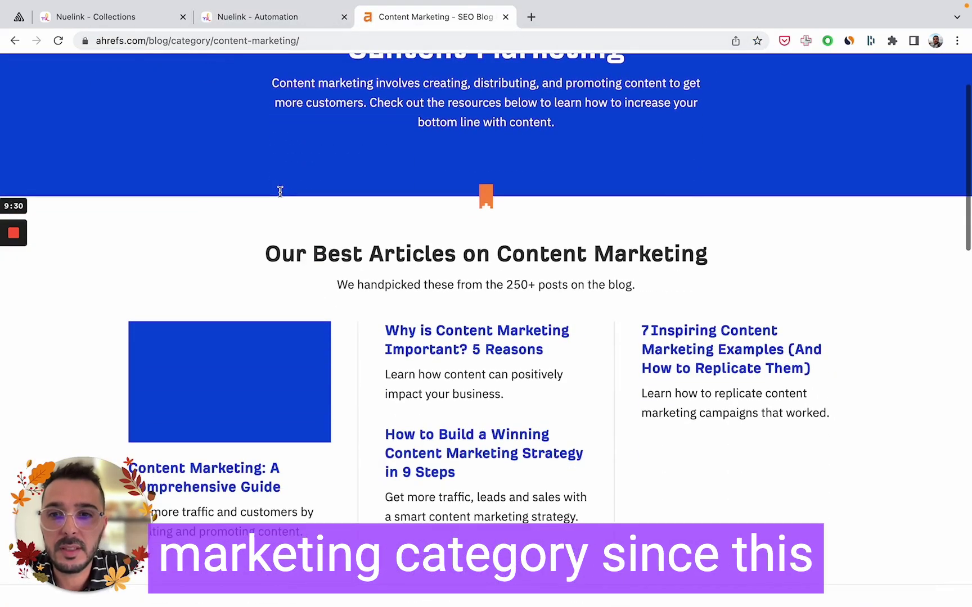
Return to Nuelink and close the WordPress automation settings
{"action": "left_click", "coordinate": [279, 17]}
{"action": "left_click", "coordinate": [288, 256]}
{"action": "scroll", "coordinate": [320, 340], "scroll_direction": "down", "scroll_amount": 1}
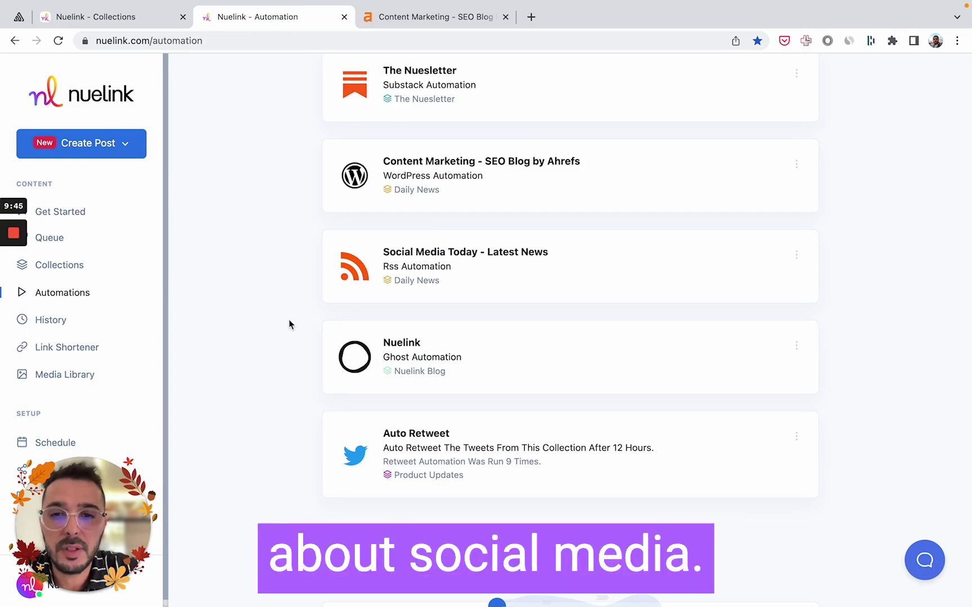
{"action": "scroll", "coordinate": [289, 319], "scroll_direction": "down", "scroll_amount": 1}
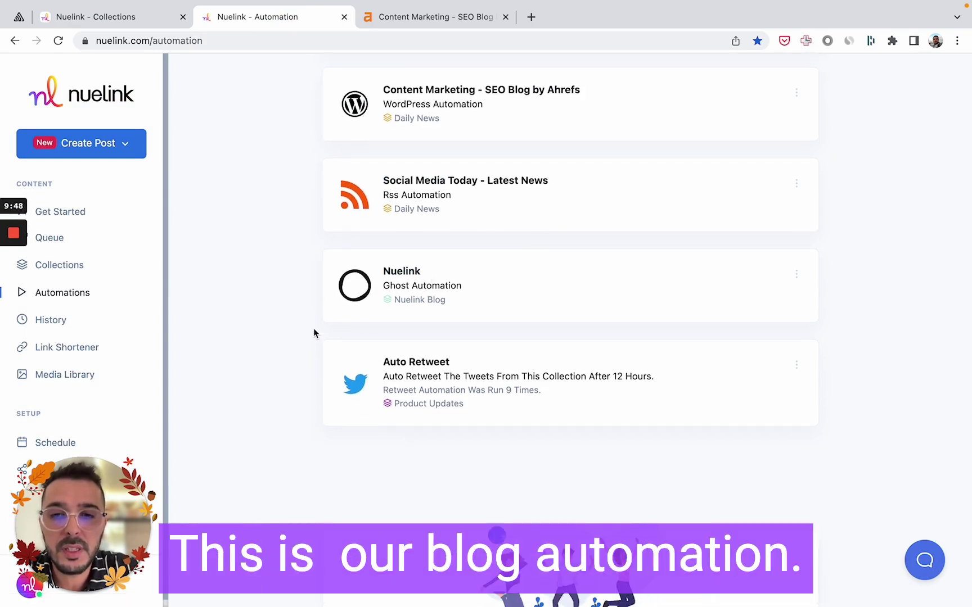
{"action": "scroll", "coordinate": [313, 332], "scroll_direction": "down", "scroll_amount": 1}
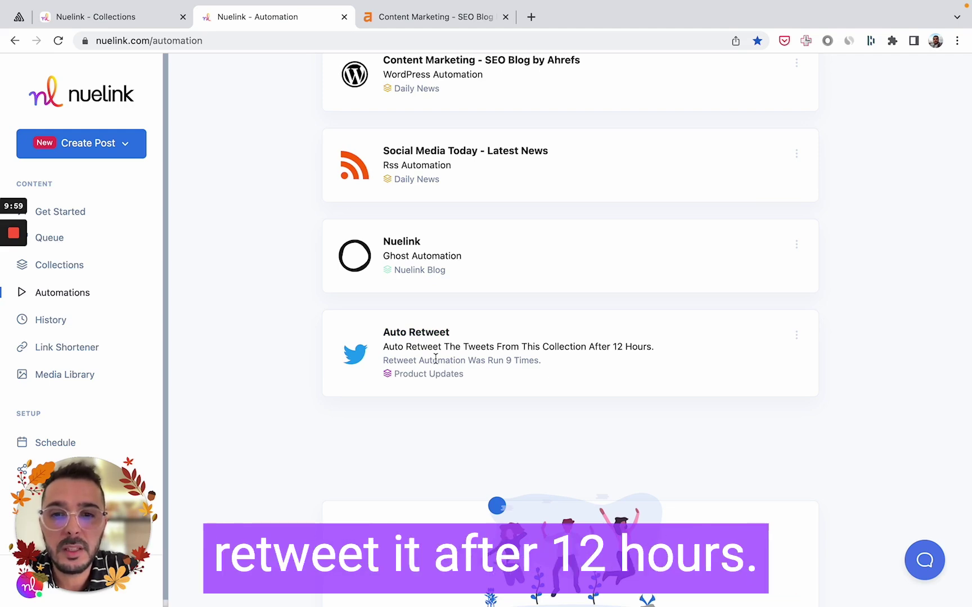
{"action": "left_click", "coordinate": [796, 335]}
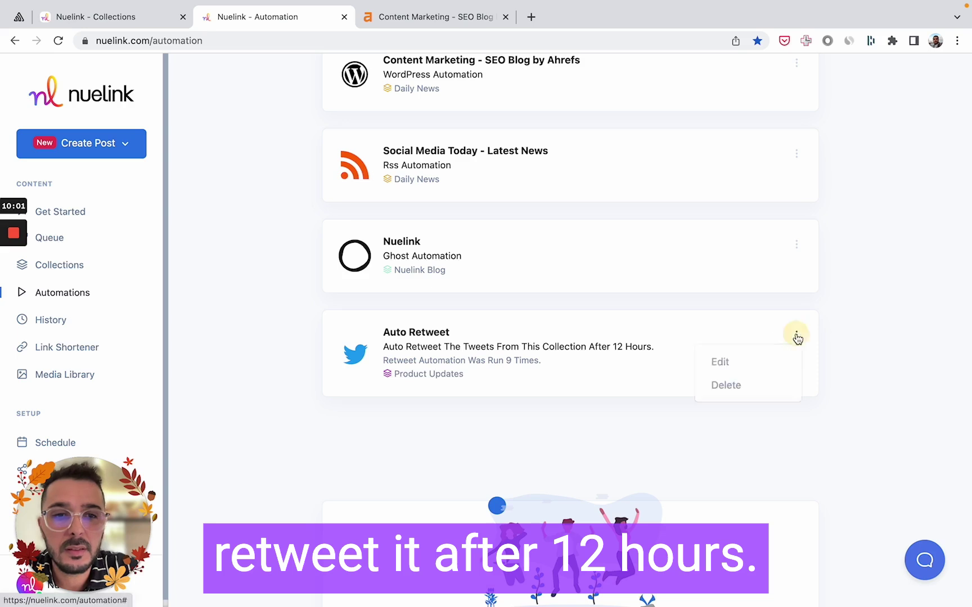
{"action": "left_click", "coordinate": [720, 361]}
{"action": "left_click", "coordinate": [347, 354]}
{"action": "left_click", "coordinate": [348, 359]}
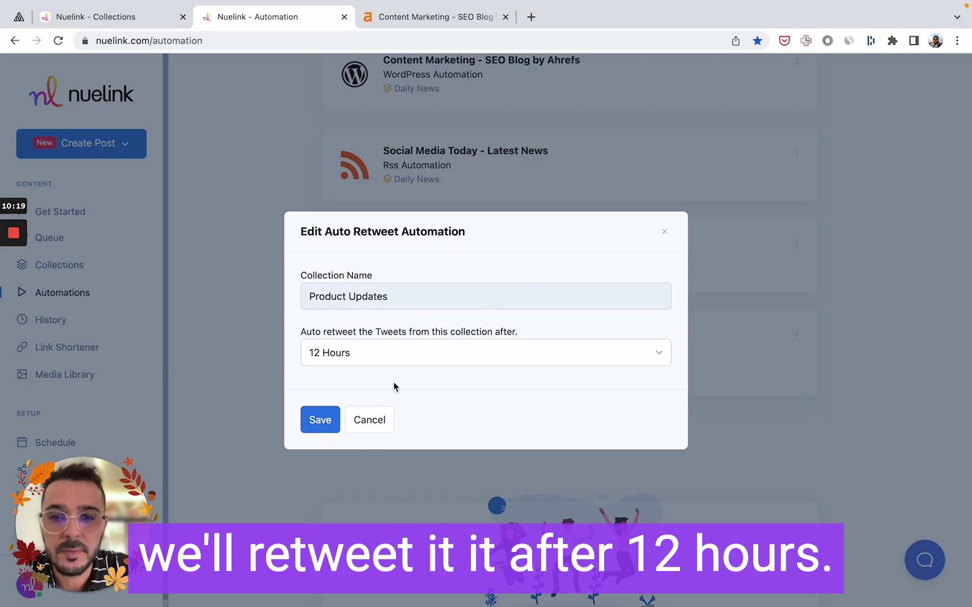
{"action": "left_click", "coordinate": [369, 422]}
{"action": "scroll", "coordinate": [265, 328], "scroll_direction": "up", "scroll_amount": 10}
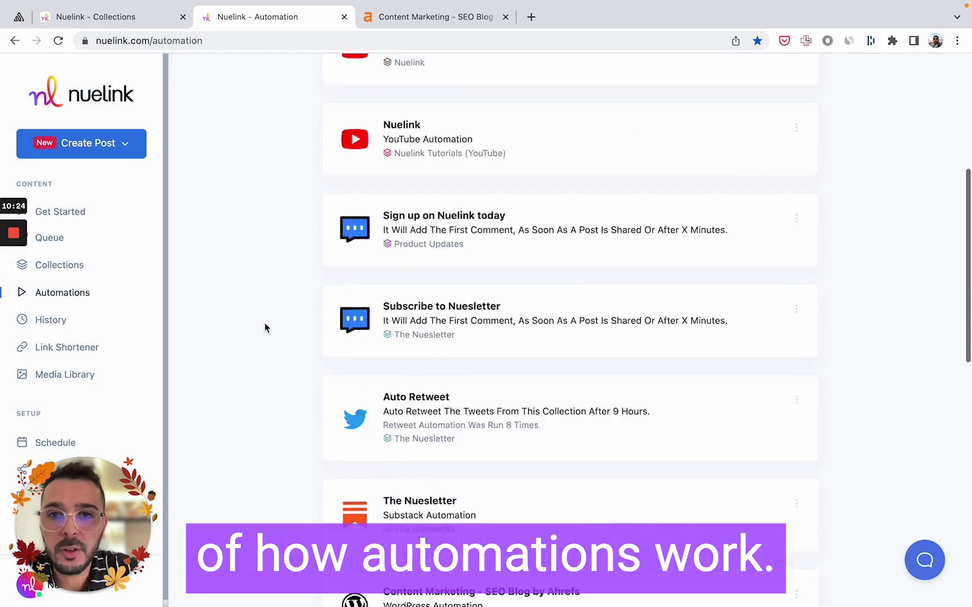
{"action": "scroll", "coordinate": [265, 328], "scroll_direction": "up", "scroll_amount": 3}
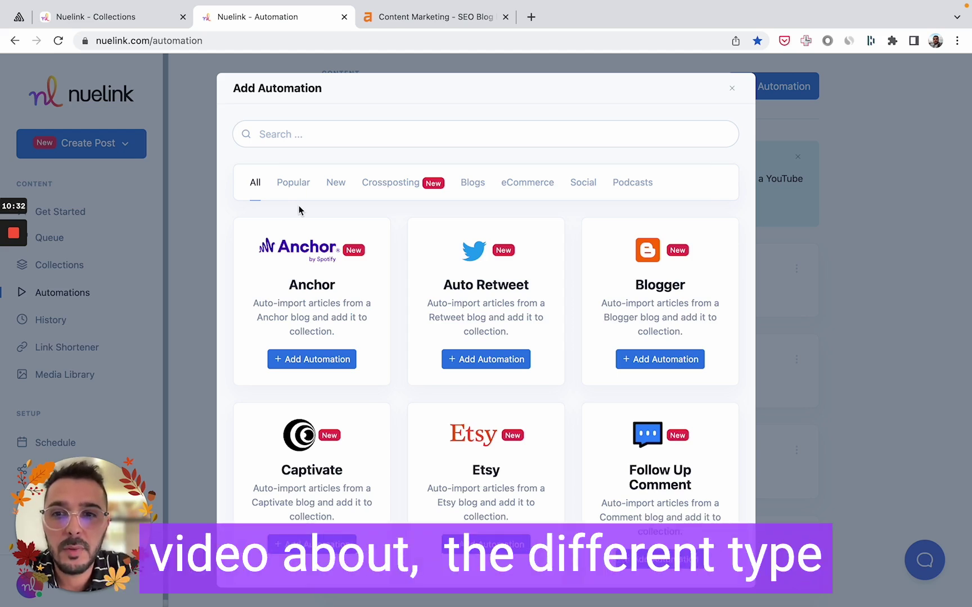
{"action": "left_click", "coordinate": [405, 186]}
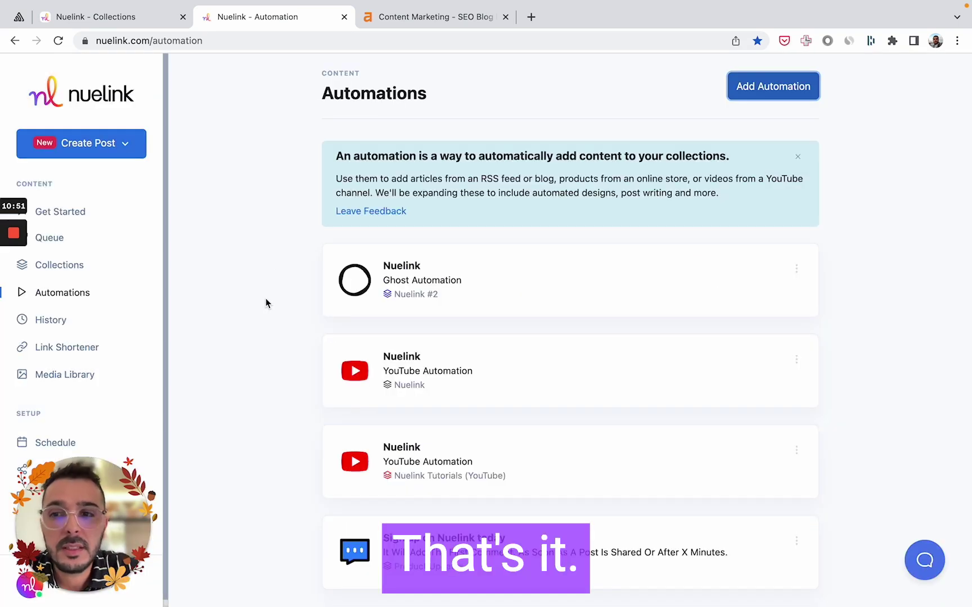
{"action": "scroll", "coordinate": [266, 303], "scroll_direction": "down", "scroll_amount": 1}
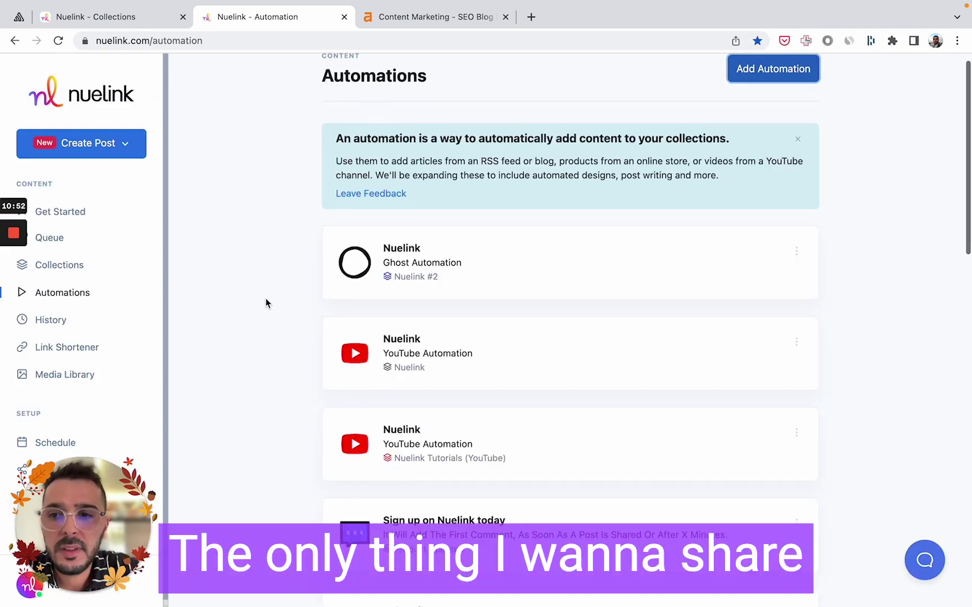
View the Link Shortener's Sources breakdown: 794 links, 3689 clicks from nuel.ink and twitter.com
{"action": "left_click", "coordinate": [57, 346]}
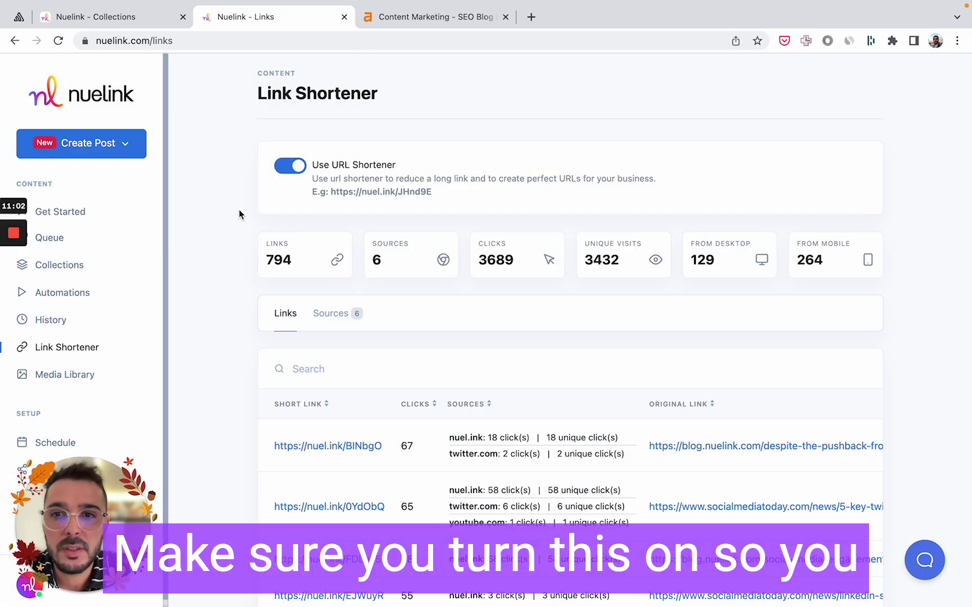
{"action": "scroll", "coordinate": [238, 214], "scroll_direction": "down", "scroll_amount": 1}
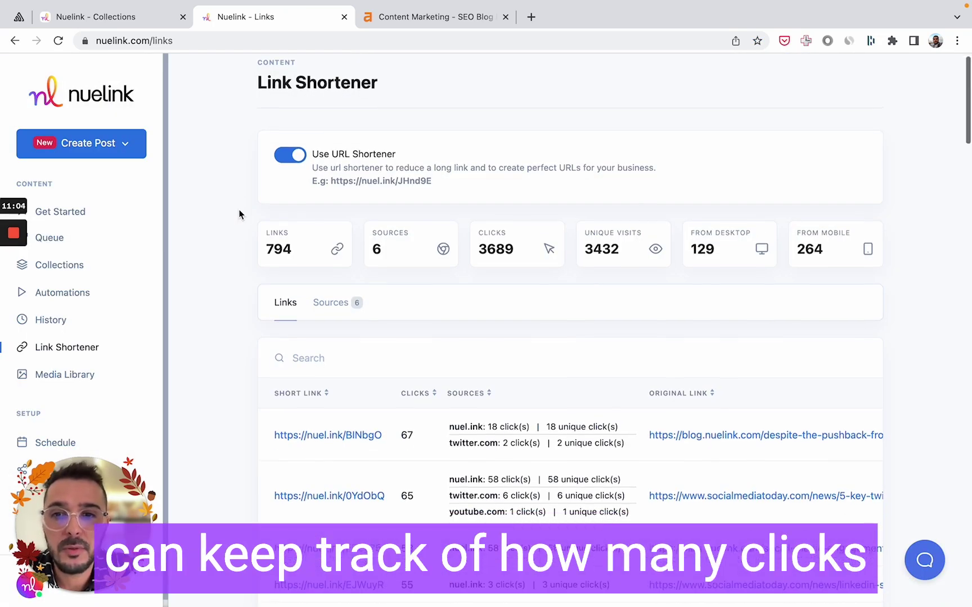
{"action": "scroll", "coordinate": [238, 209], "scroll_direction": "down", "scroll_amount": 2}
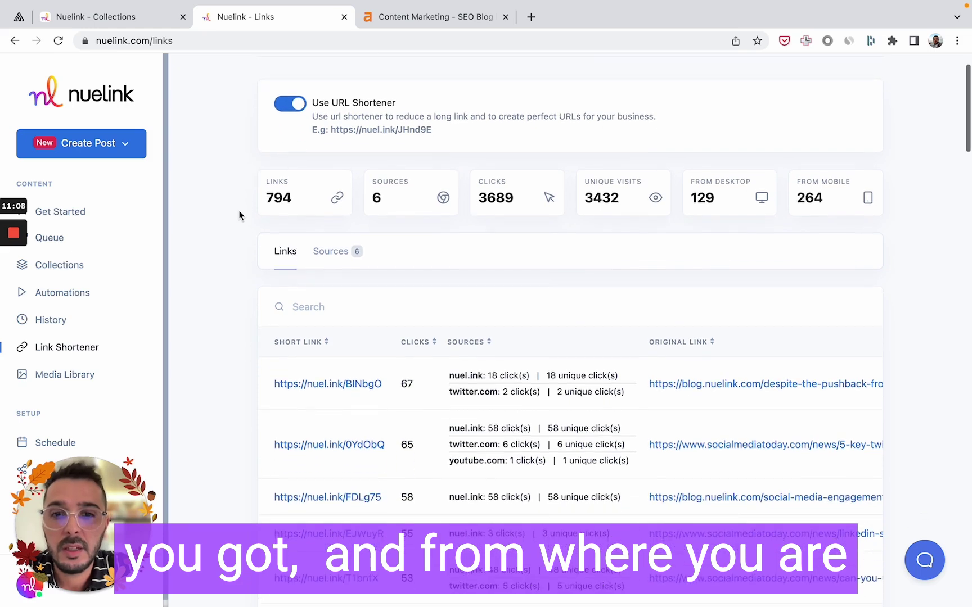
{"action": "left_click", "coordinate": [321, 256]}
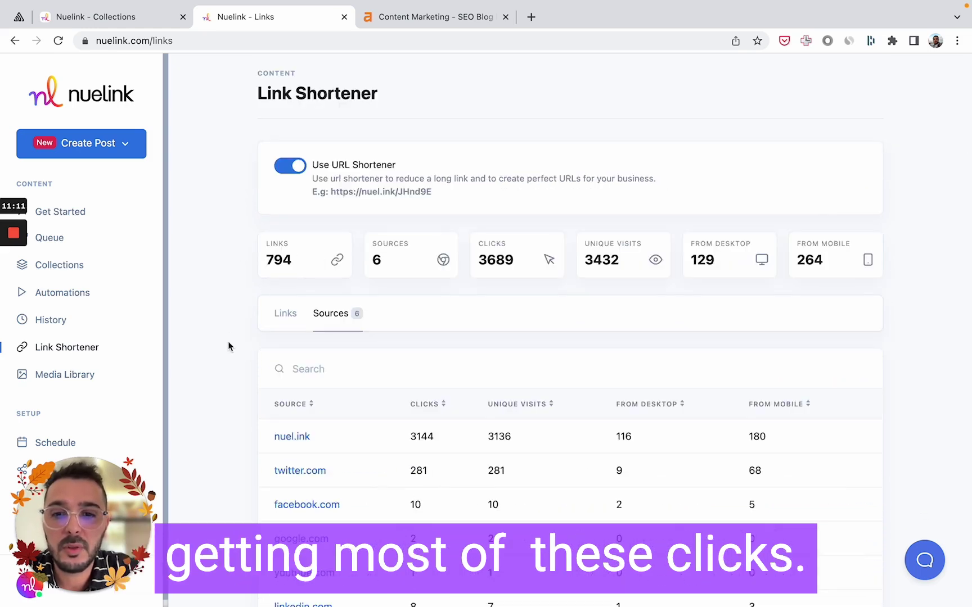
{"action": "scroll", "coordinate": [228, 345], "scroll_direction": "down", "scroll_amount": 3}
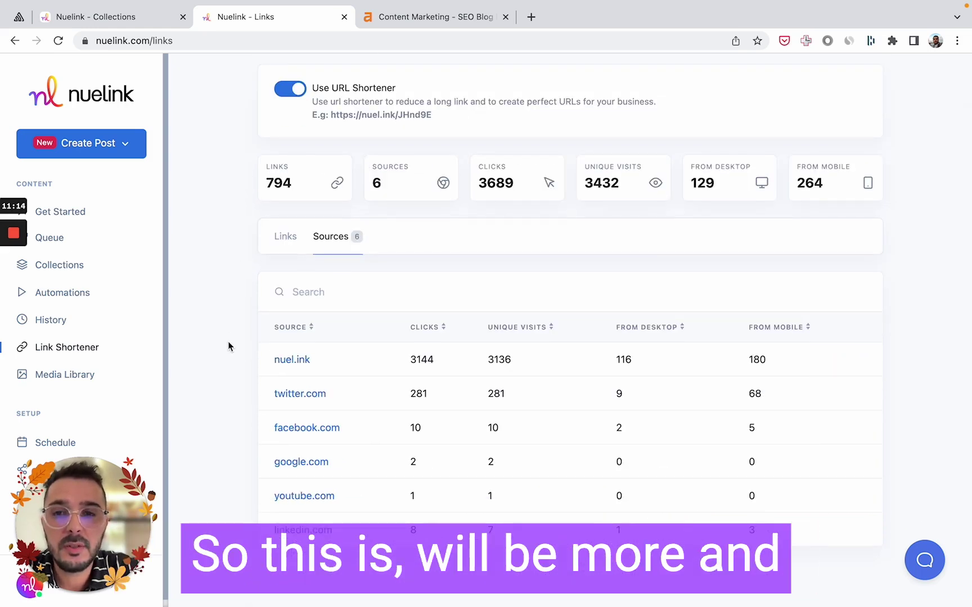
{"action": "scroll", "coordinate": [228, 341], "scroll_direction": "up", "scroll_amount": 3}
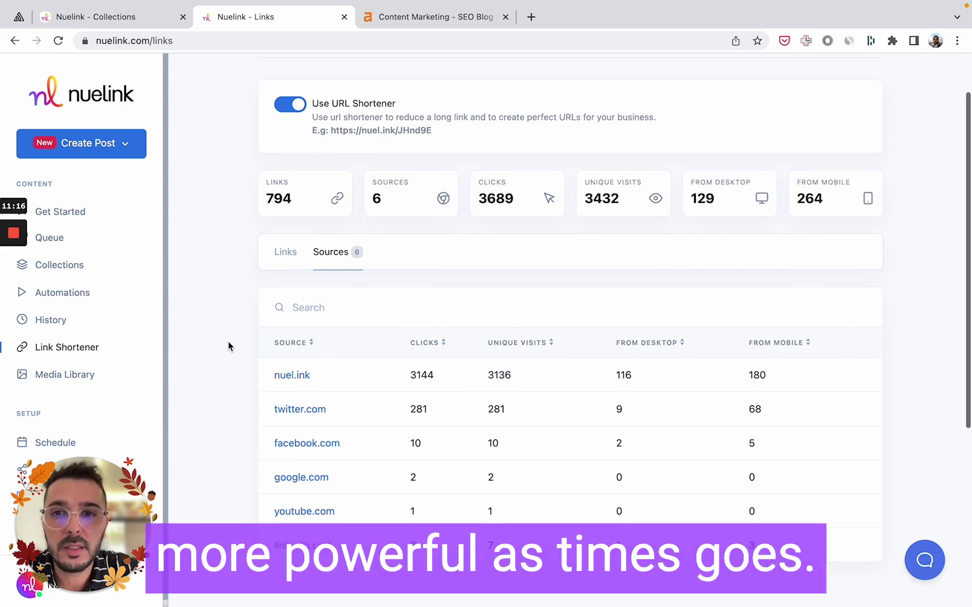